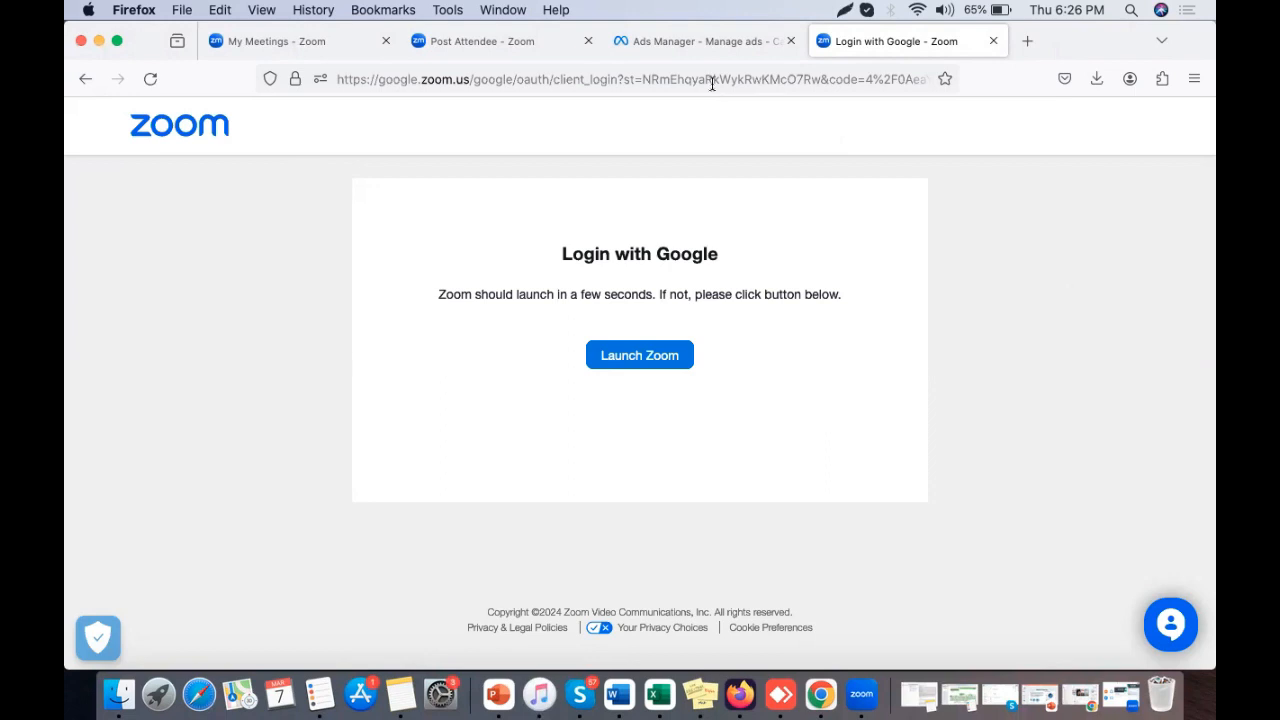
- In Ads Manager, download the On-Facebook leads of the bihar_Video ad lead jan 24 ad as an XLS file, keeping the Maximum date range
{"action": "left_click", "coordinate": [693, 43]}
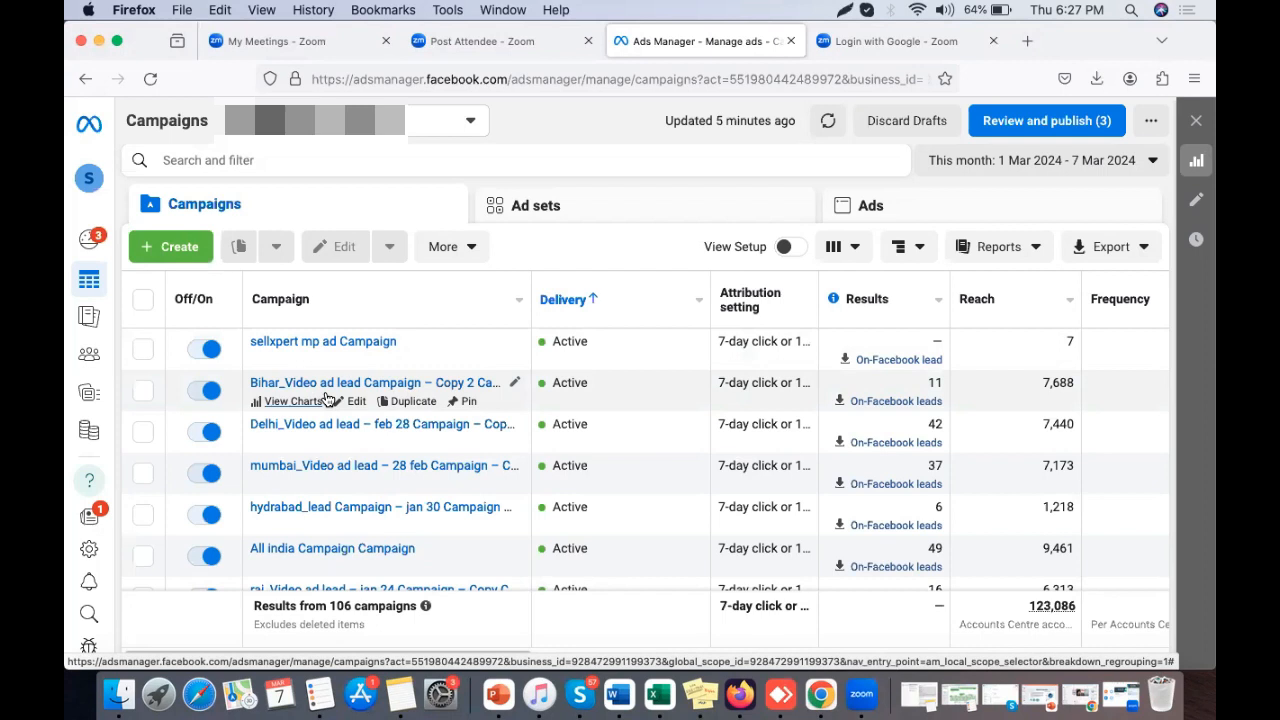
{"action": "left_click", "coordinate": [900, 404]}
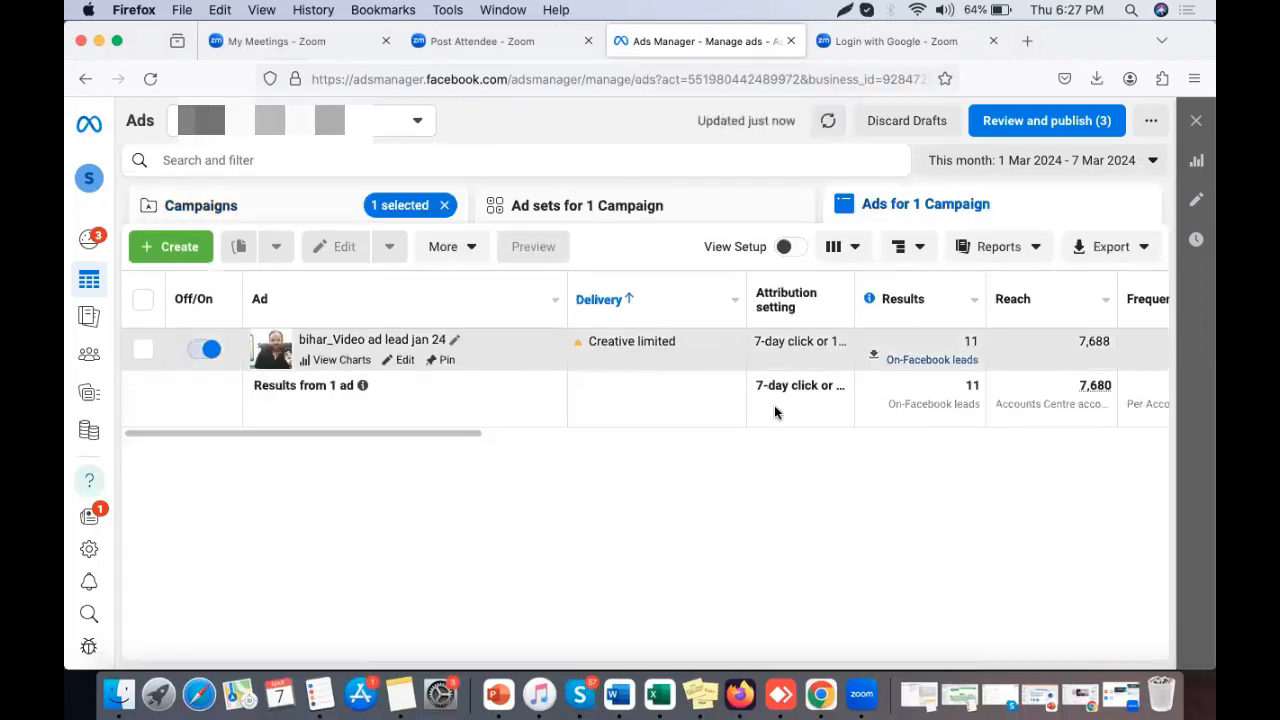
{"action": "left_click", "coordinate": [943, 362]}
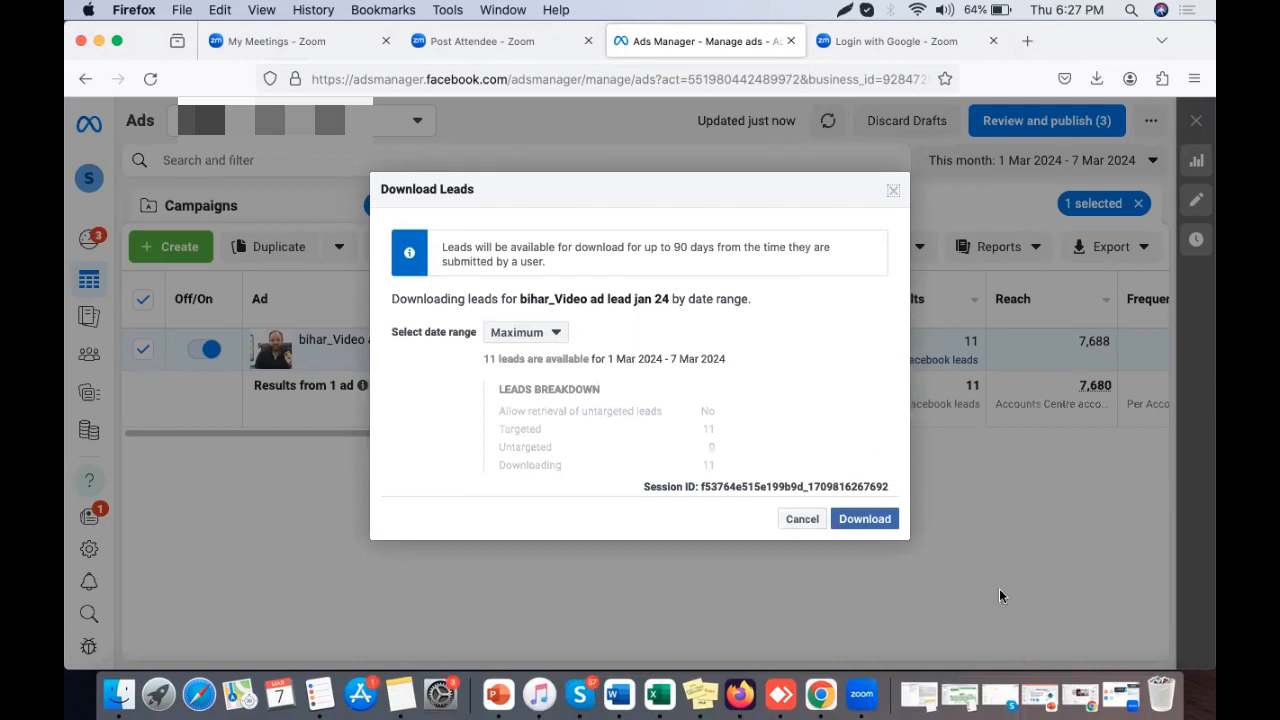
{"action": "left_click", "coordinate": [863, 520]}
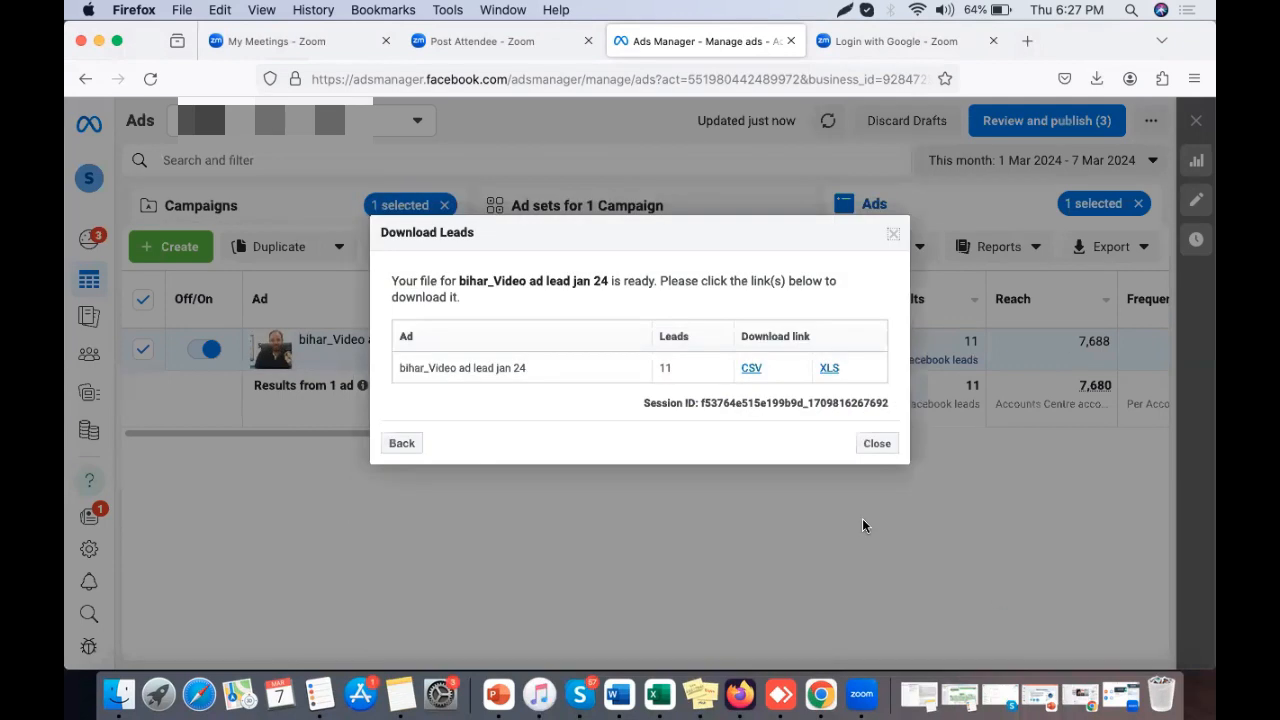
{"action": "left_click", "coordinate": [829, 370]}
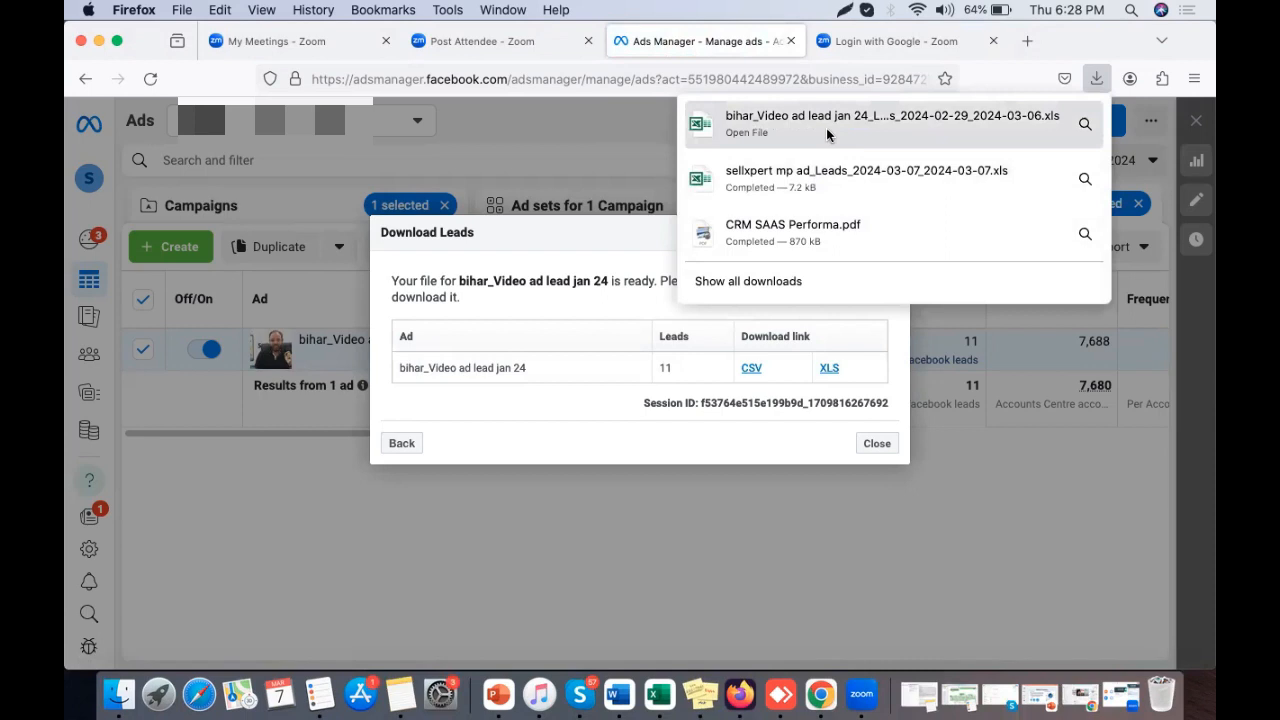
- View the downloaded bihar_Video leads file in Excel, accepting the format alert, and put away the workbook and the Download Leads dialog
{"action": "left_click", "coordinate": [827, 135]}
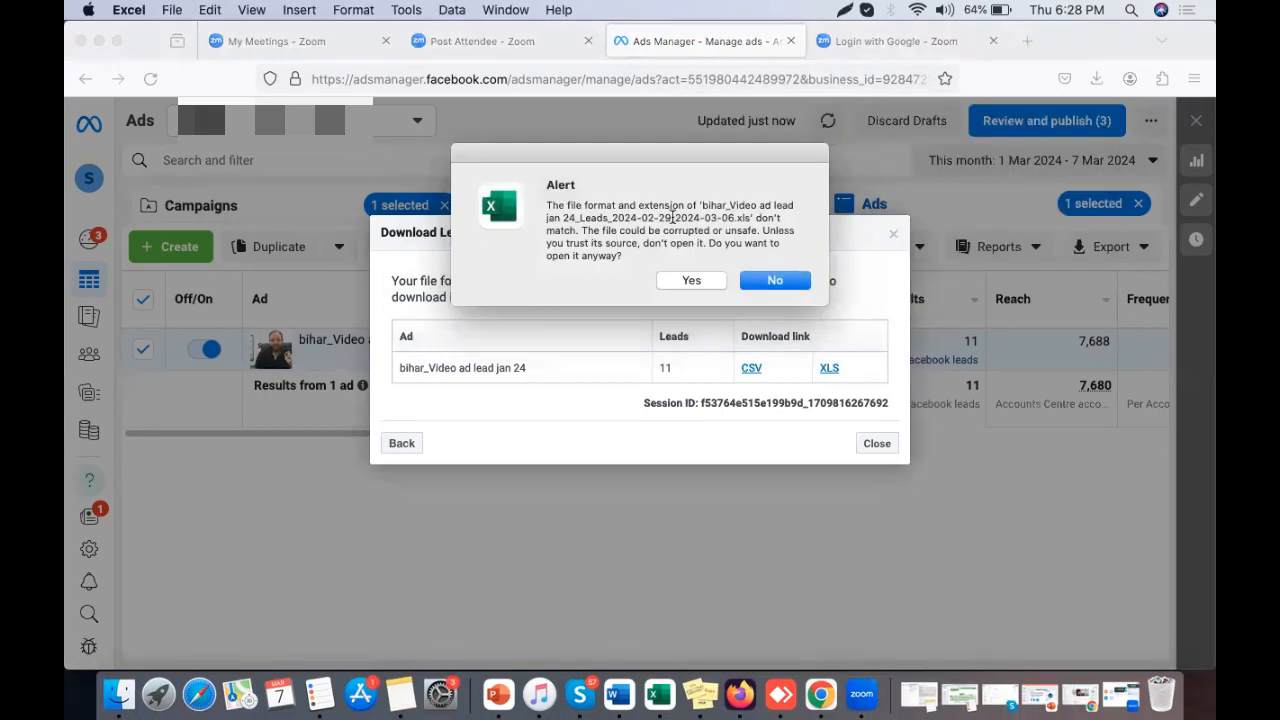
{"action": "left_click", "coordinate": [692, 279]}
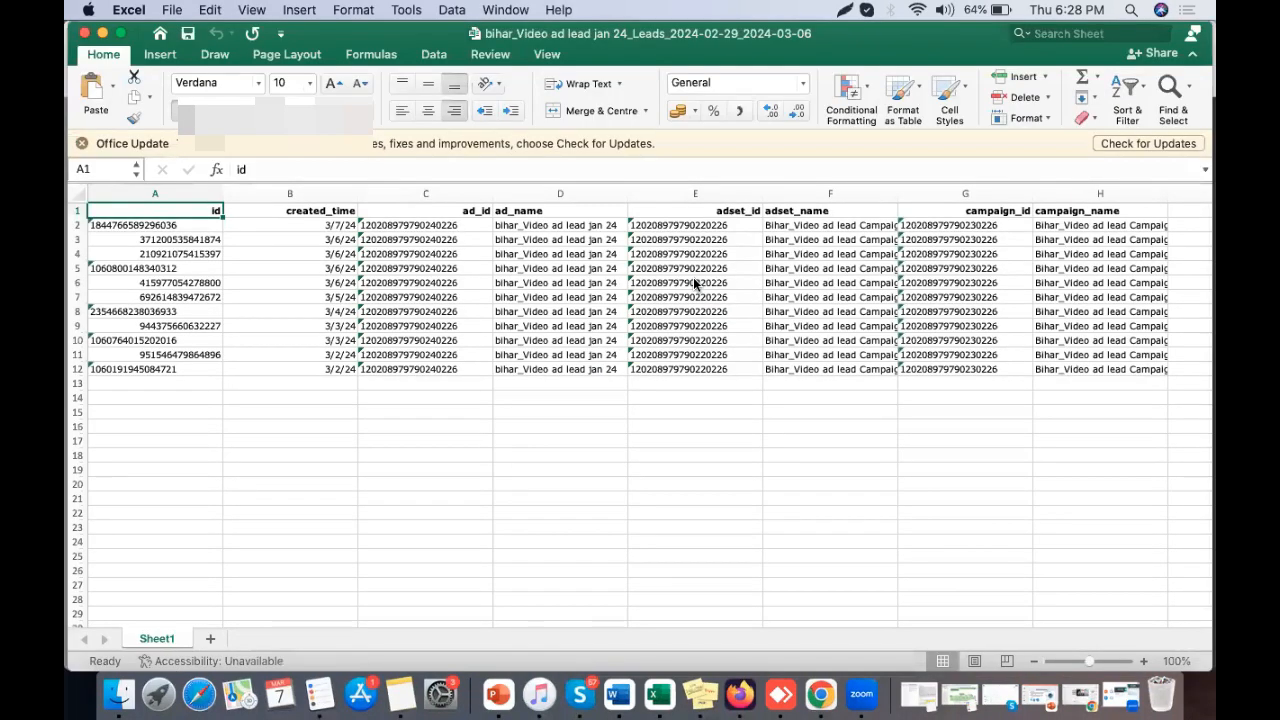
{"action": "left_click", "coordinate": [102, 33]}
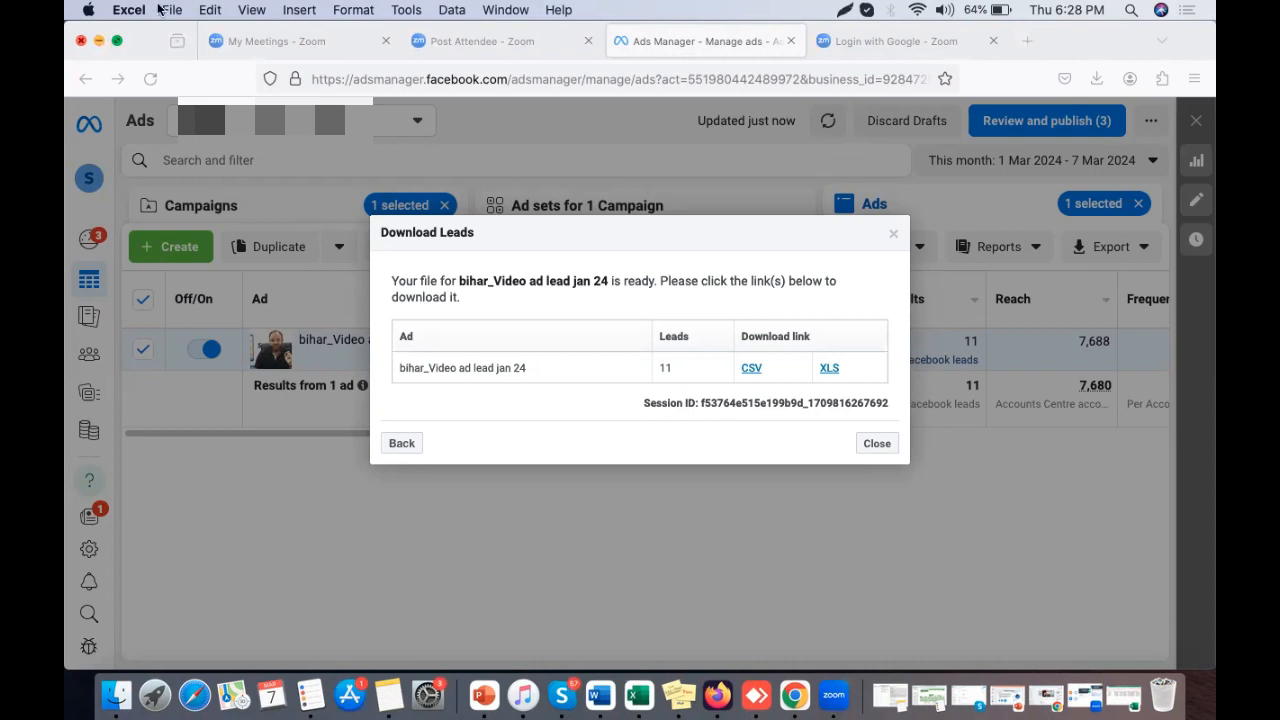
{"action": "left_click", "coordinate": [883, 456]}
{"action": "left_click", "coordinate": [878, 446]}
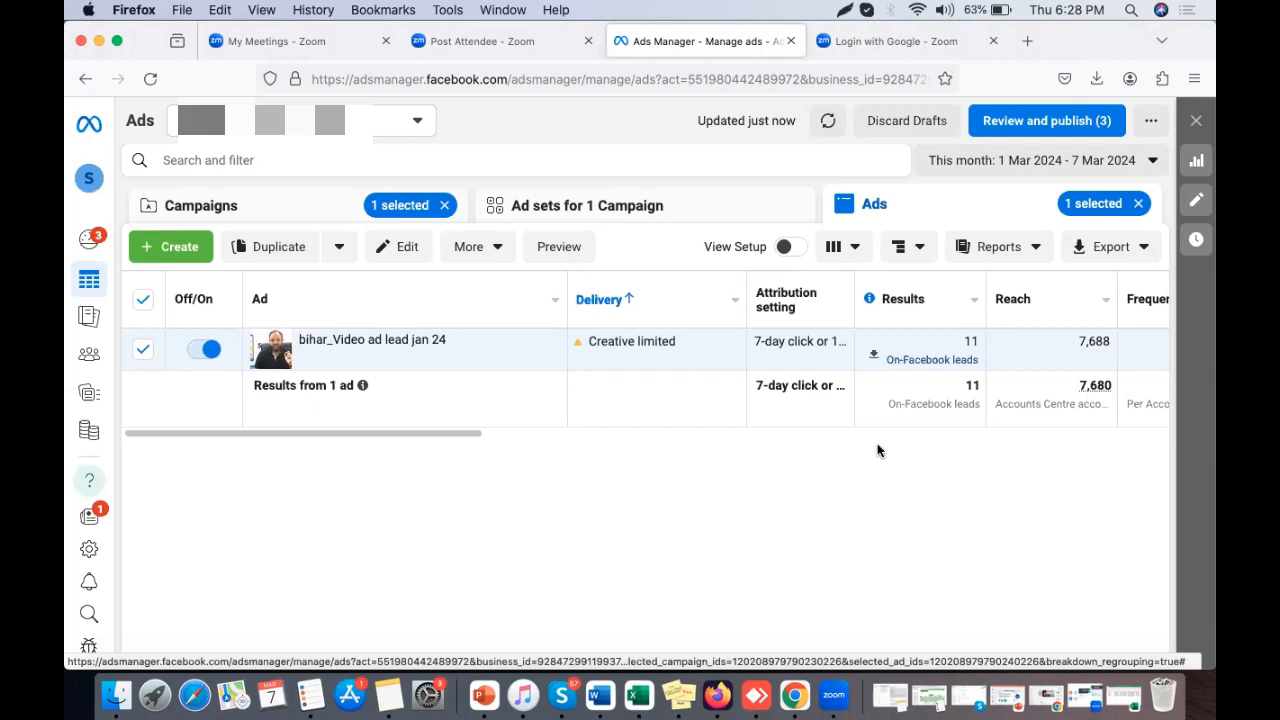
- Open the SellXpert CRM site surya11.com in a new browser tab
{"action": "left_click", "coordinate": [1022, 41]}
{"action": "type", "text": "sellxperts.com/"}
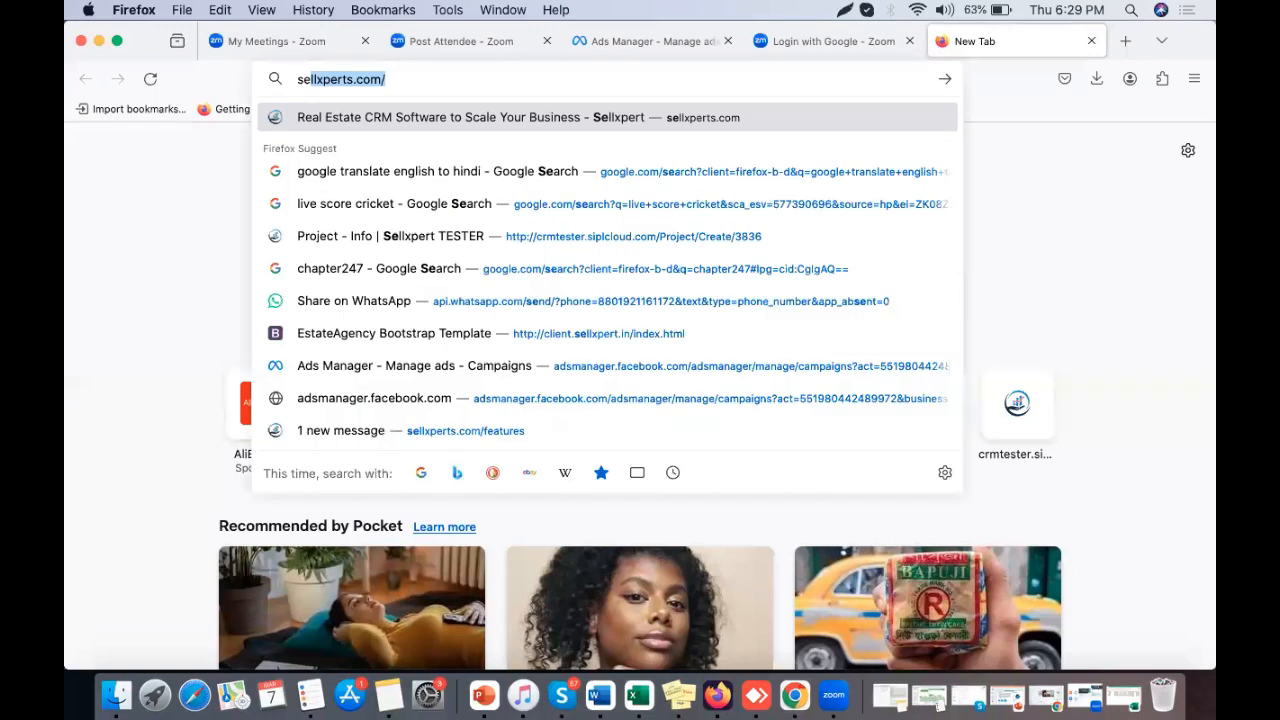
{"action": "key", "text": "Return"}
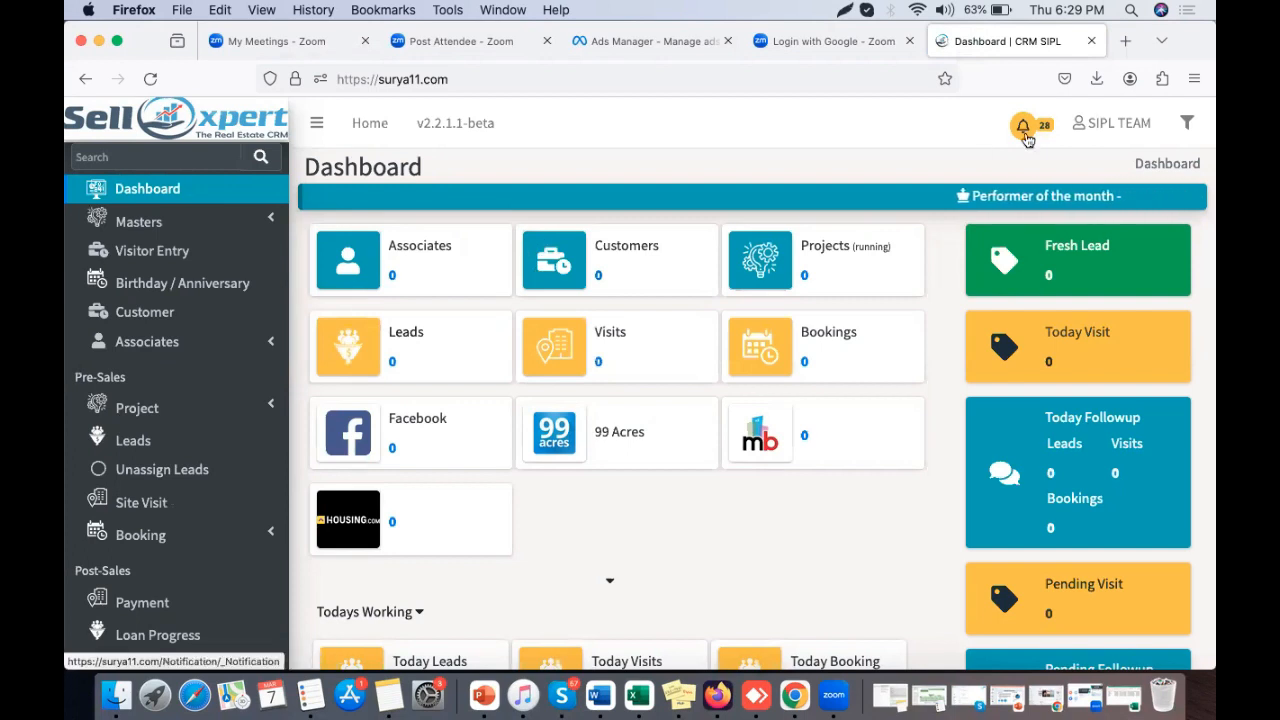
- Log out of the CRM and sign back in with the saved admin e-mail and password
{"action": "left_click", "coordinate": [1188, 125]}
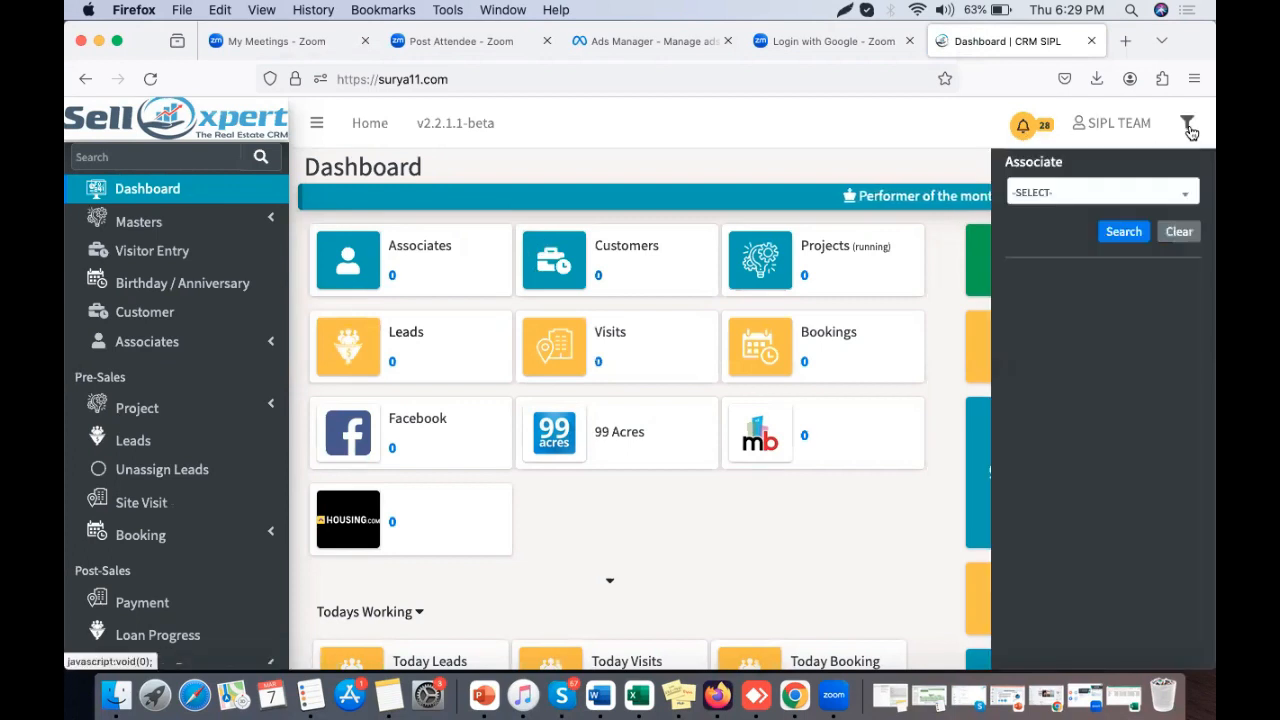
{"action": "left_click", "coordinate": [1115, 123]}
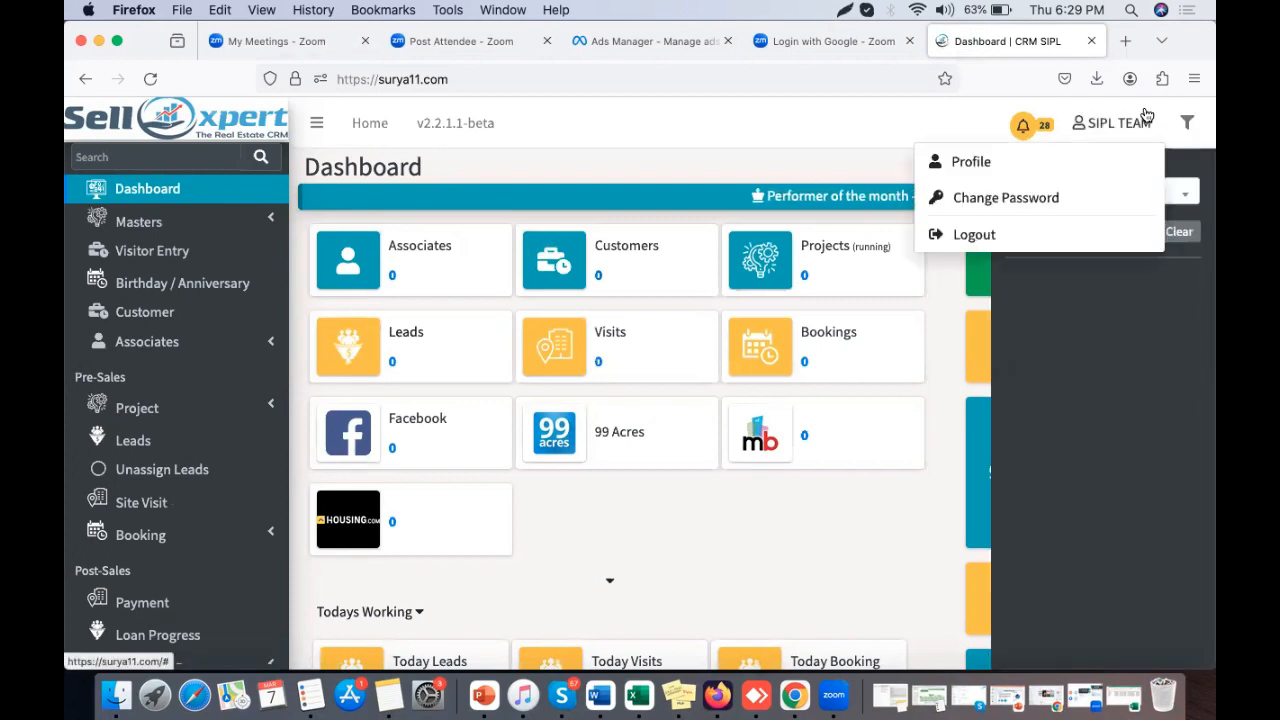
{"action": "left_click", "coordinate": [978, 236]}
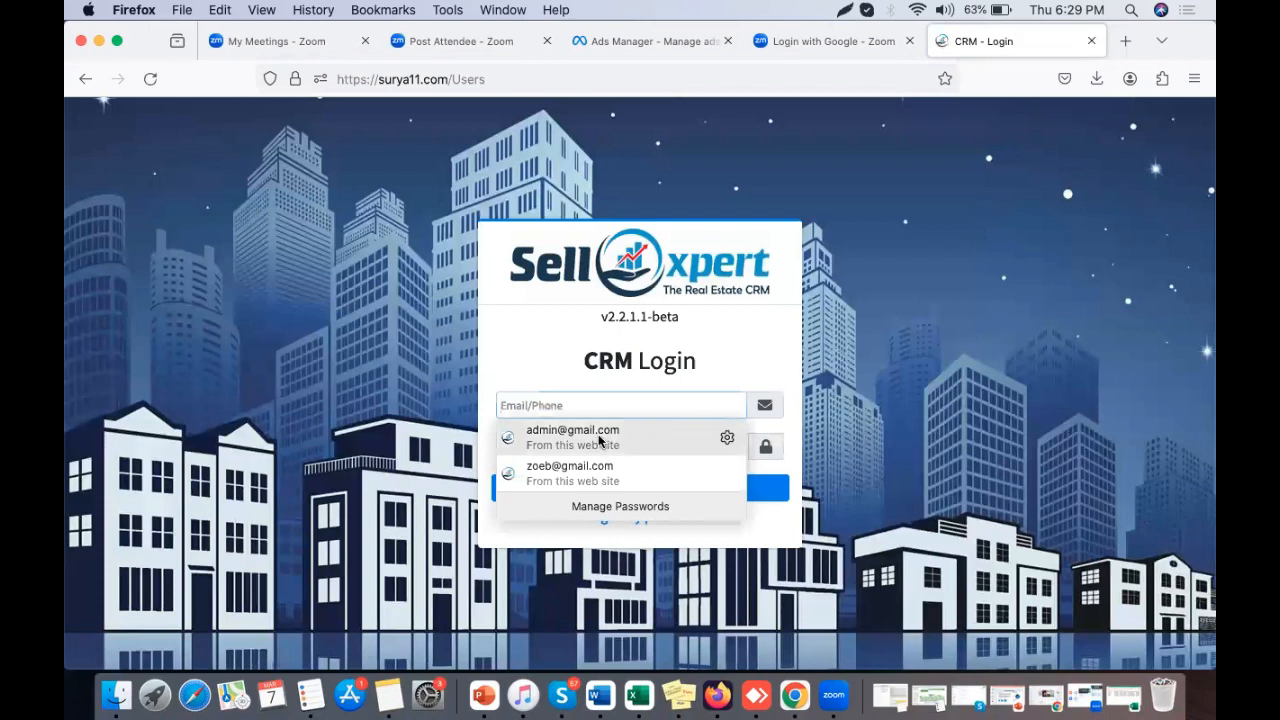
{"action": "left_click", "coordinate": [599, 437]}
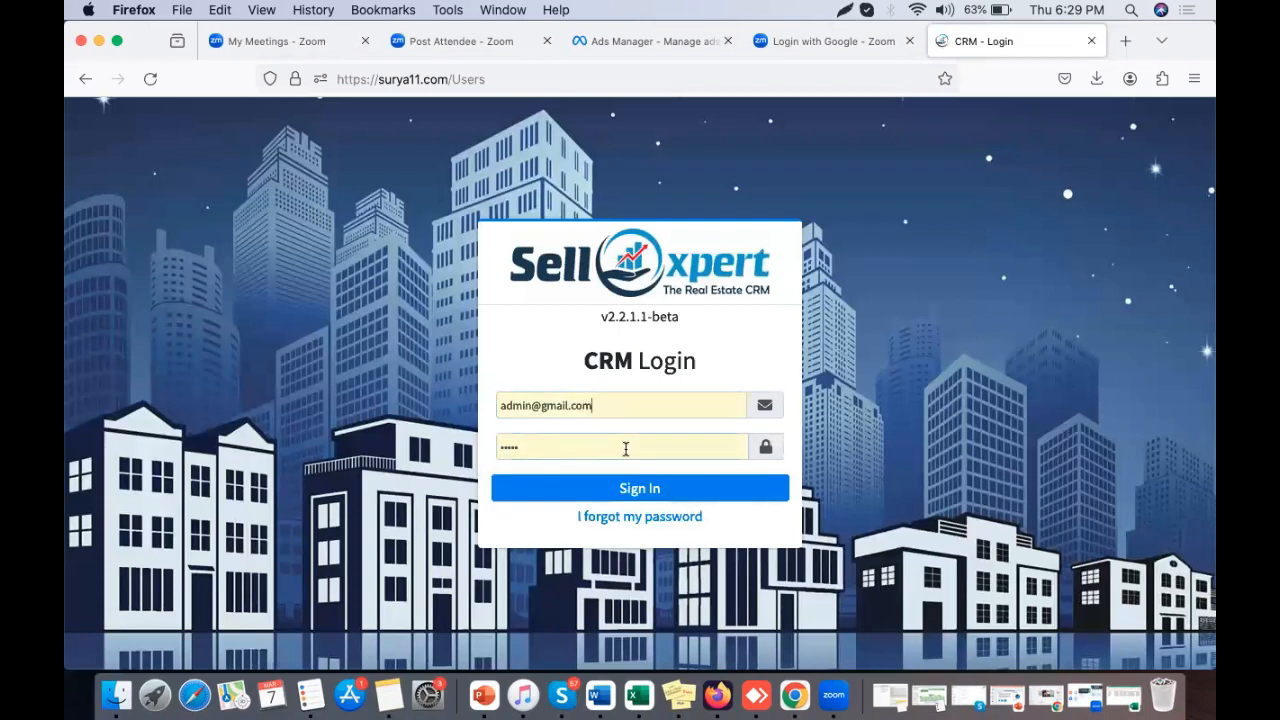
{"action": "left_click", "coordinate": [652, 488]}
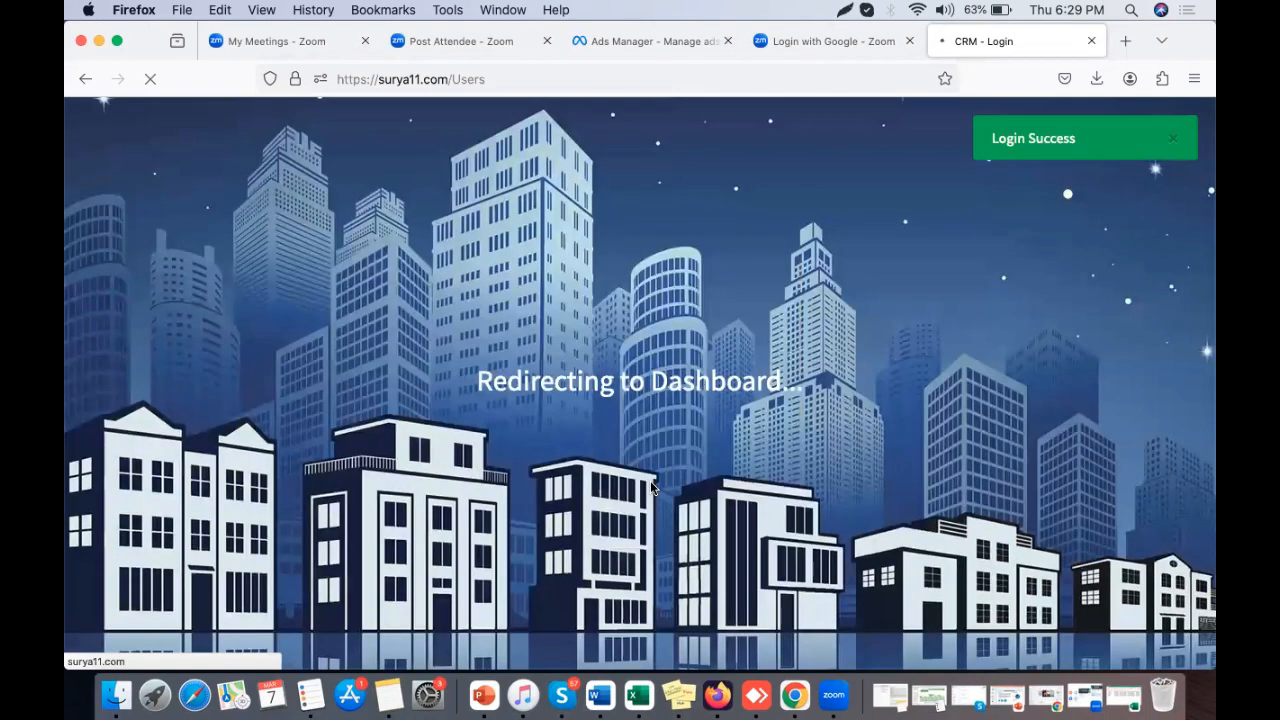
- Open the CRM's manual lead page for Facebook among the external resources
{"action": "scroll", "coordinate": [650, 488], "scroll_direction": "down", "scroll_amount": 1}
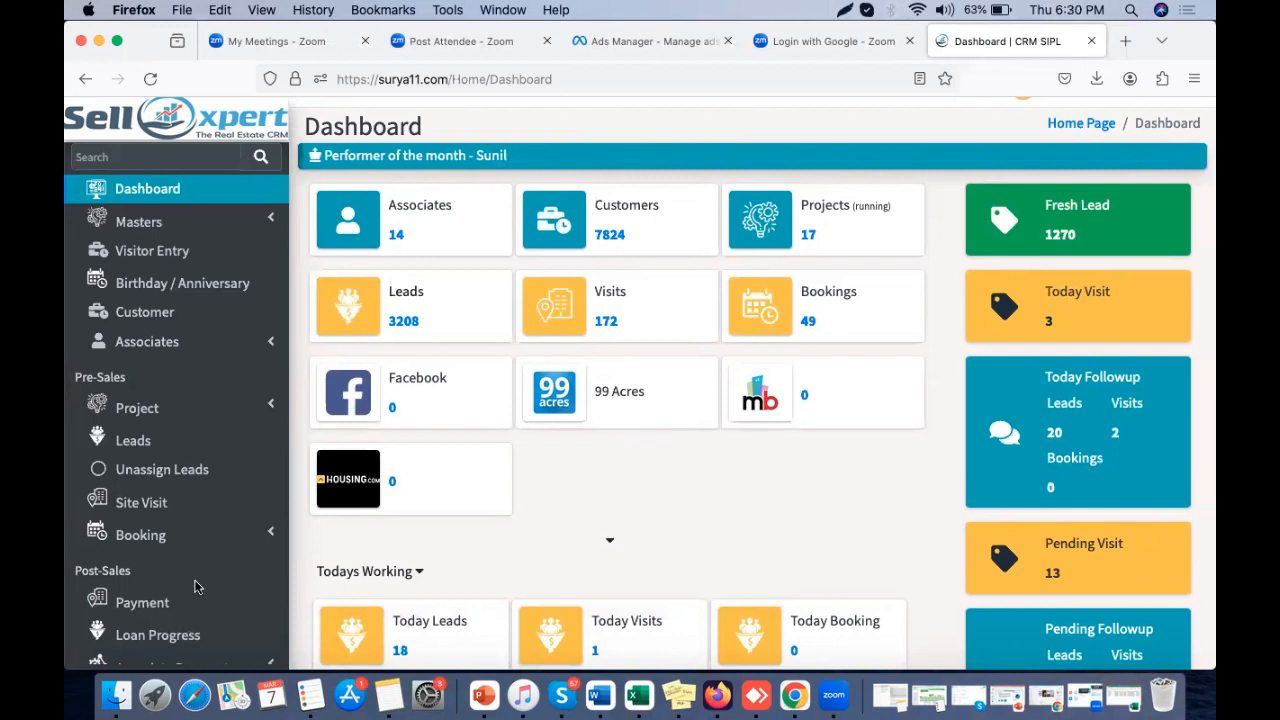
{"action": "scroll", "coordinate": [195, 587], "scroll_direction": "down", "scroll_amount": 10}
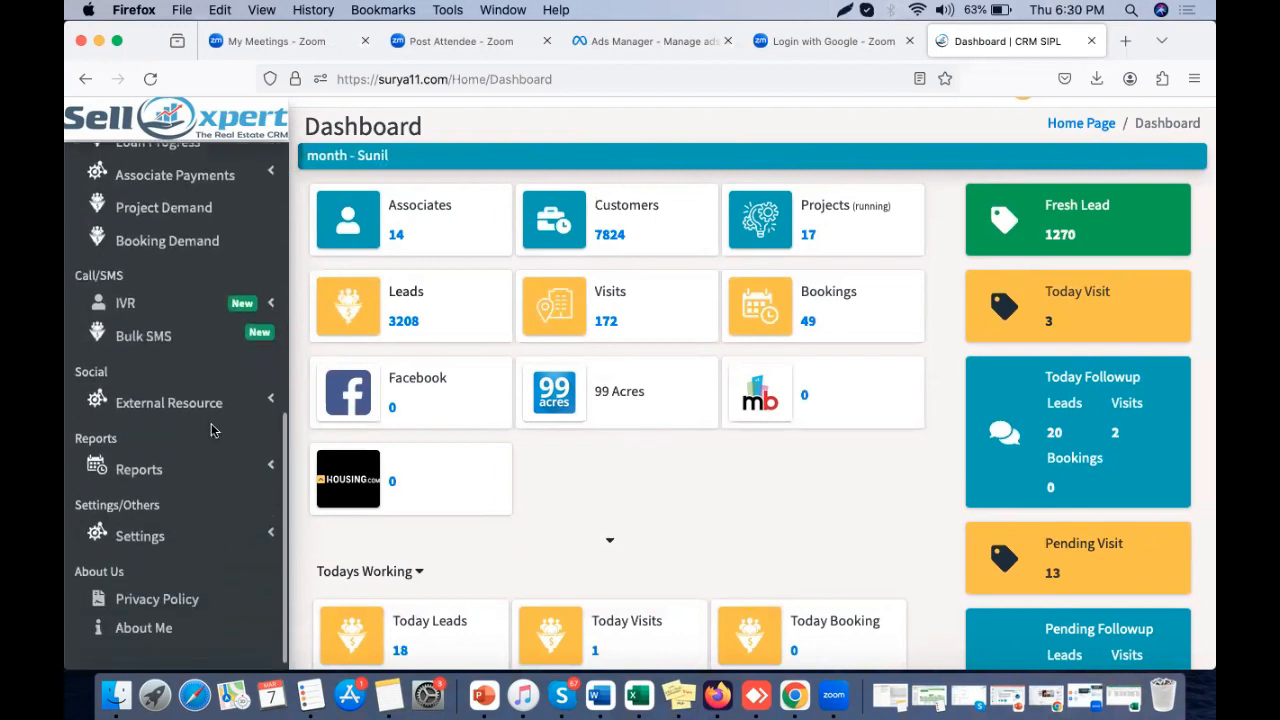
{"action": "left_click", "coordinate": [214, 405]}
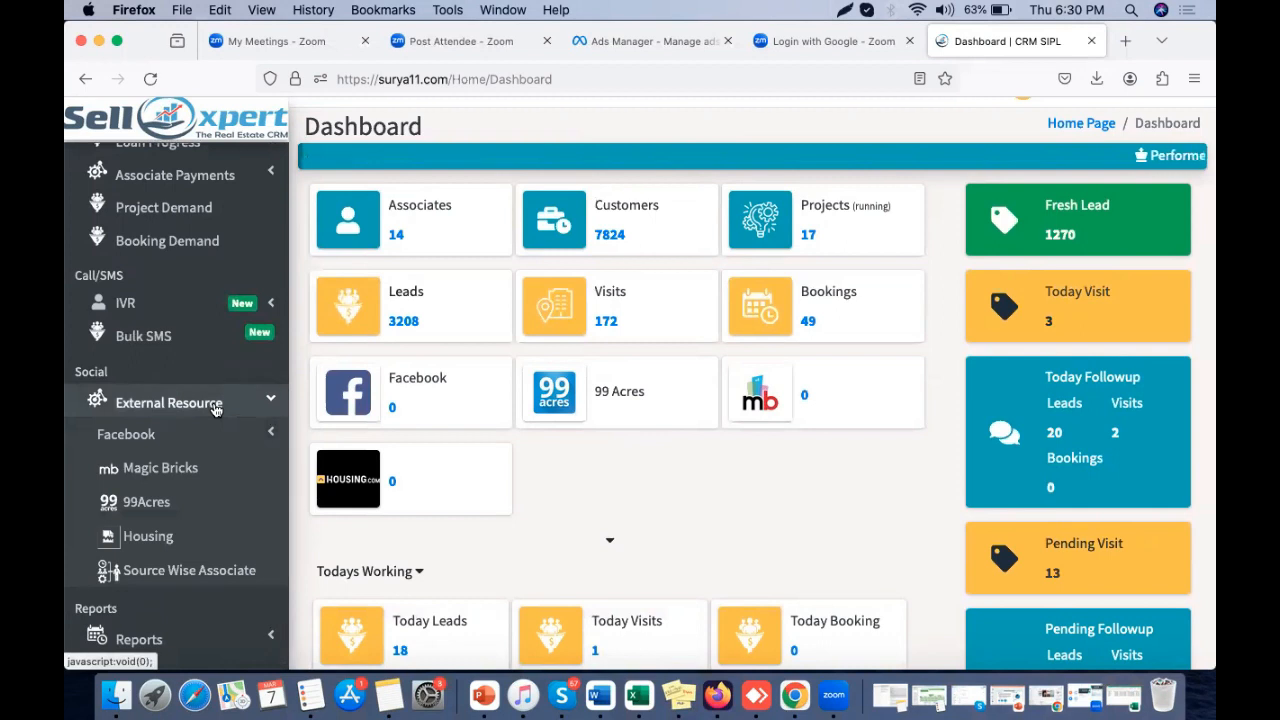
{"action": "left_click", "coordinate": [195, 435]}
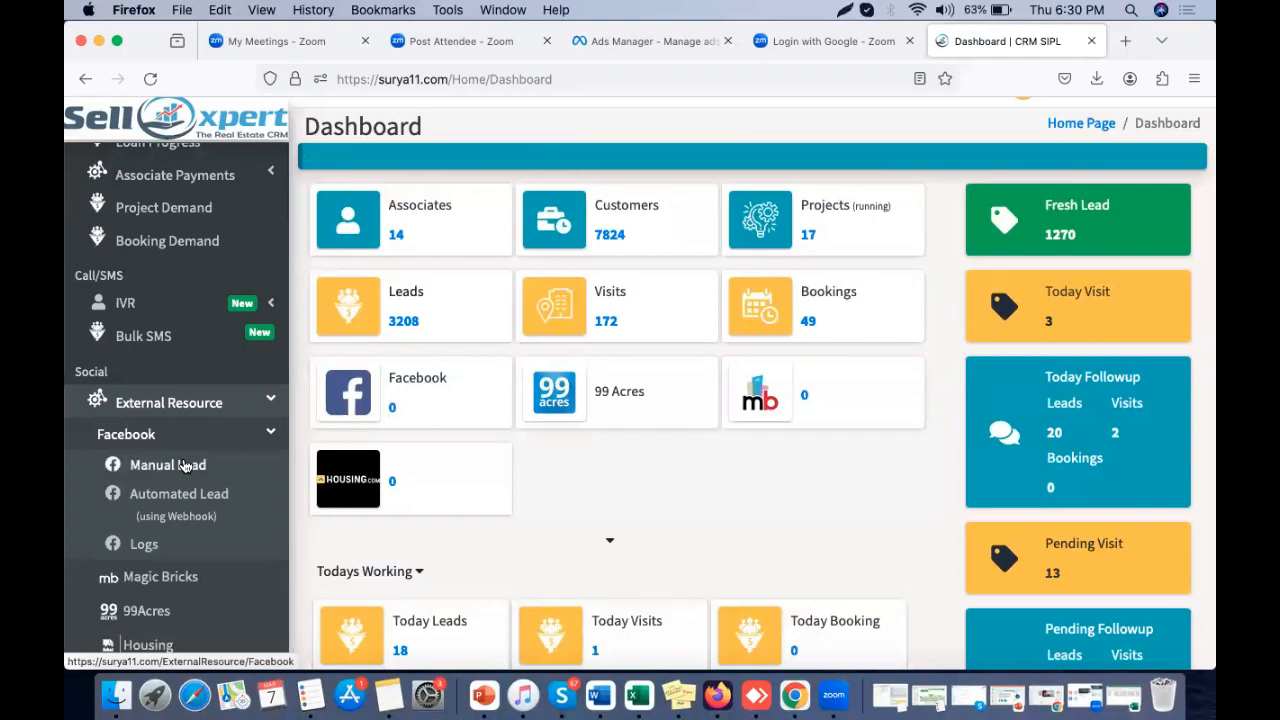
{"action": "left_click", "coordinate": [185, 466]}
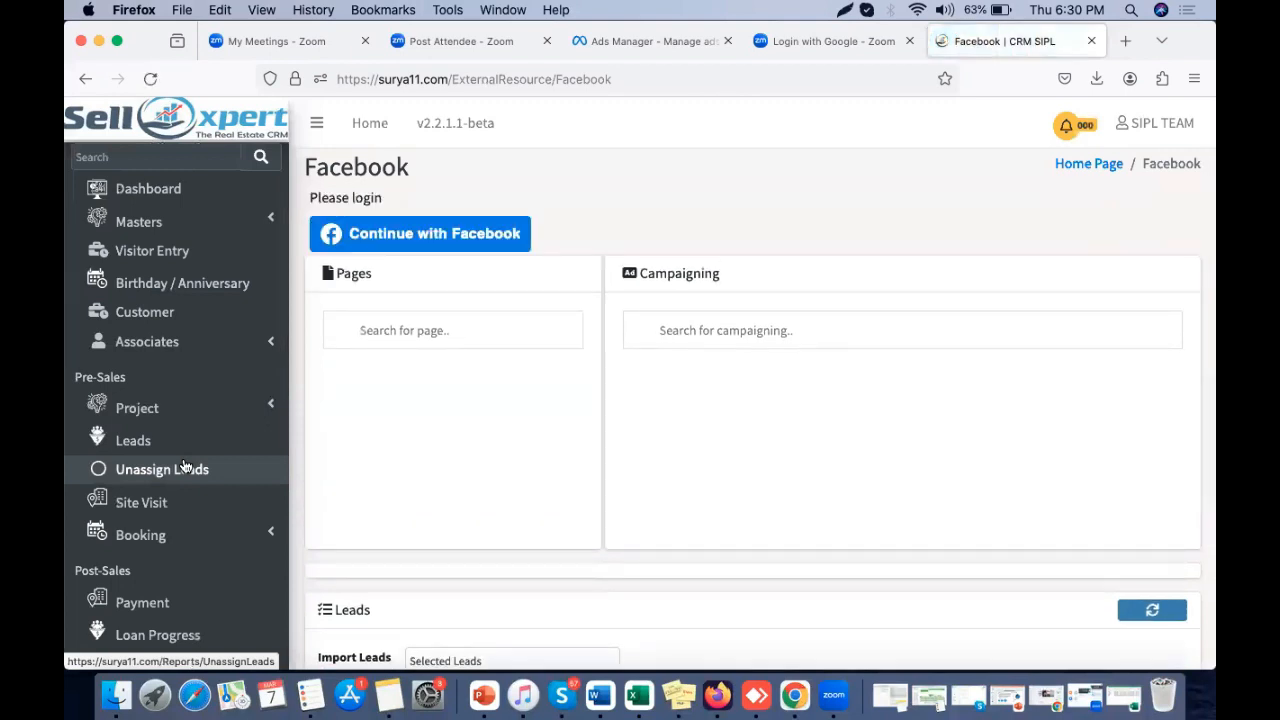
- Connect the Facebook account by entering its password and continuing with the previous sipl-crm-lead settings, without updating the browser's saved password
{"action": "left_click", "coordinate": [405, 232]}
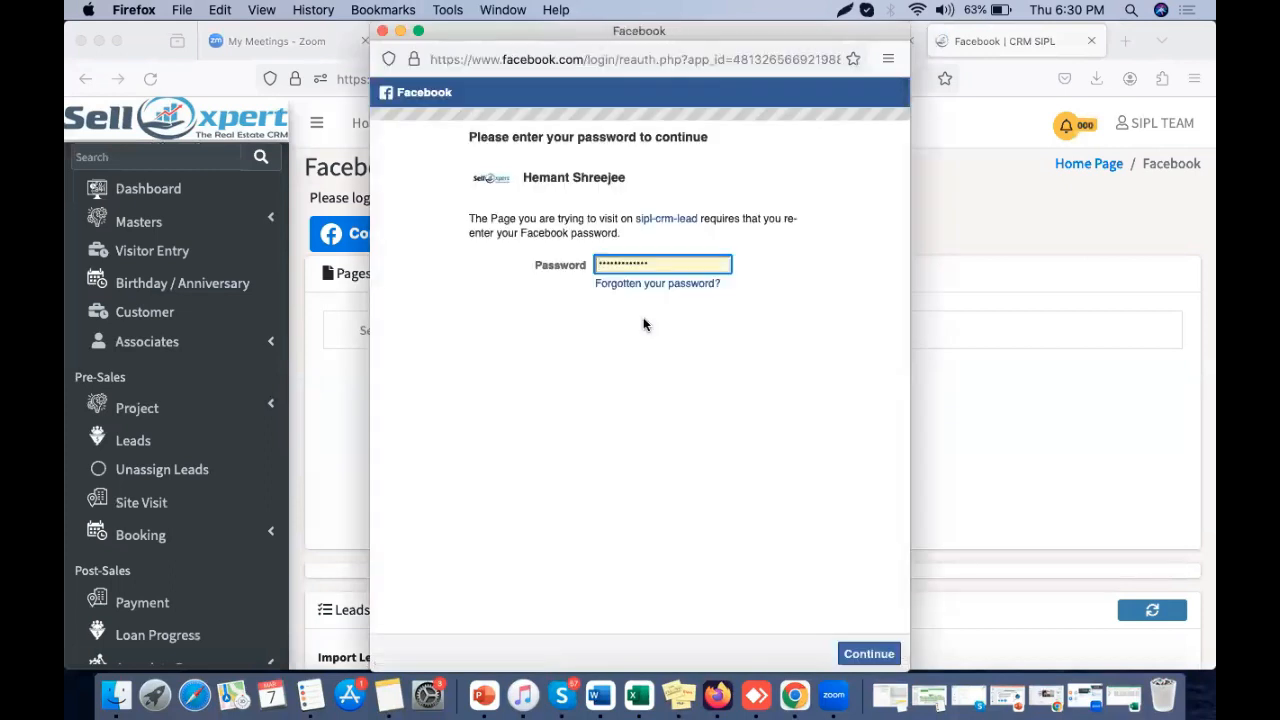
{"action": "key", "text": "BackSpace"}
{"action": "key", "text": "BackSpace"}
{"action": "key", "text": "BackSpace"}
{"action": "key", "text": "BackSpace"}
{"action": "key", "text": "BackSpace"}
{"action": "key", "text": "BackSpace"}
{"action": "key", "text": "BackSpace"}
{"action": "key", "text": "BackSpace"}
{"action": "key", "text": "BackSpace"}
{"action": "key", "text": "BackSpace"}
{"action": "key", "text": "BackSpace"}
{"action": "key", "text": "BackSpace"}
{"action": "key", "text": "BackSpace"}
{"action": "key", "text": "BackSpace"}
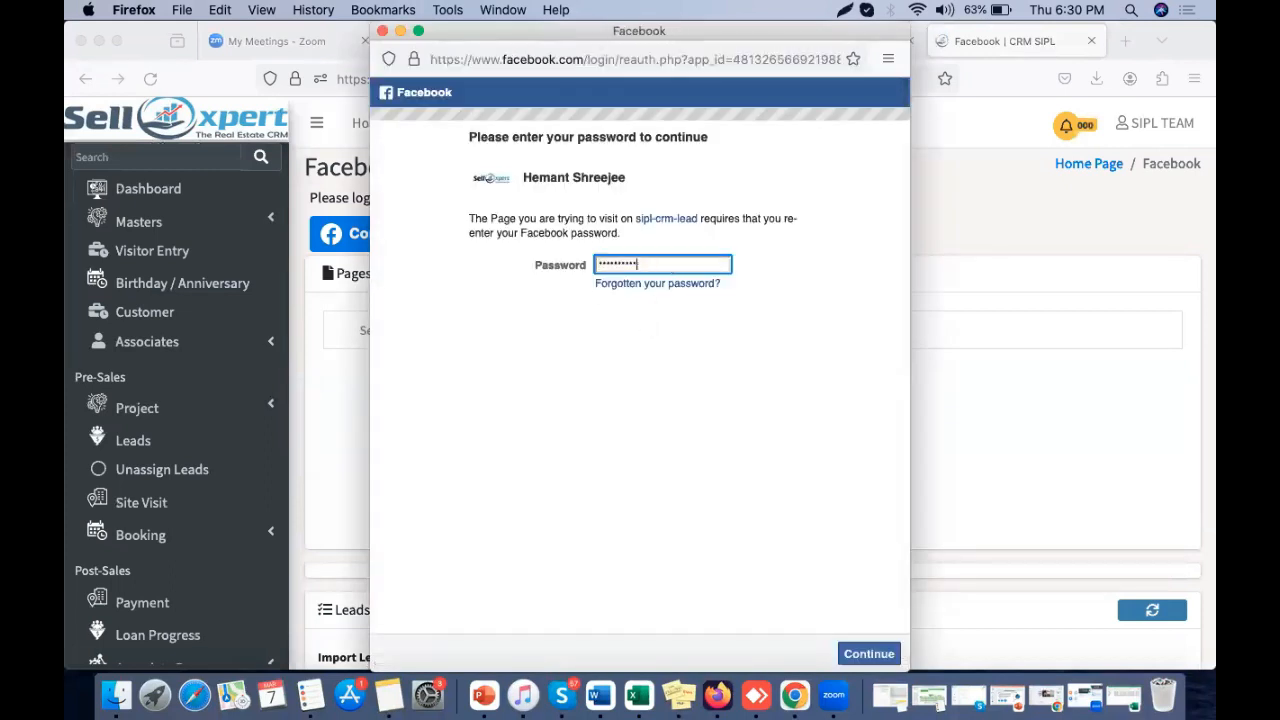
{"action": "type", "text": "************"}
{"action": "left_click", "coordinate": [870, 654]}
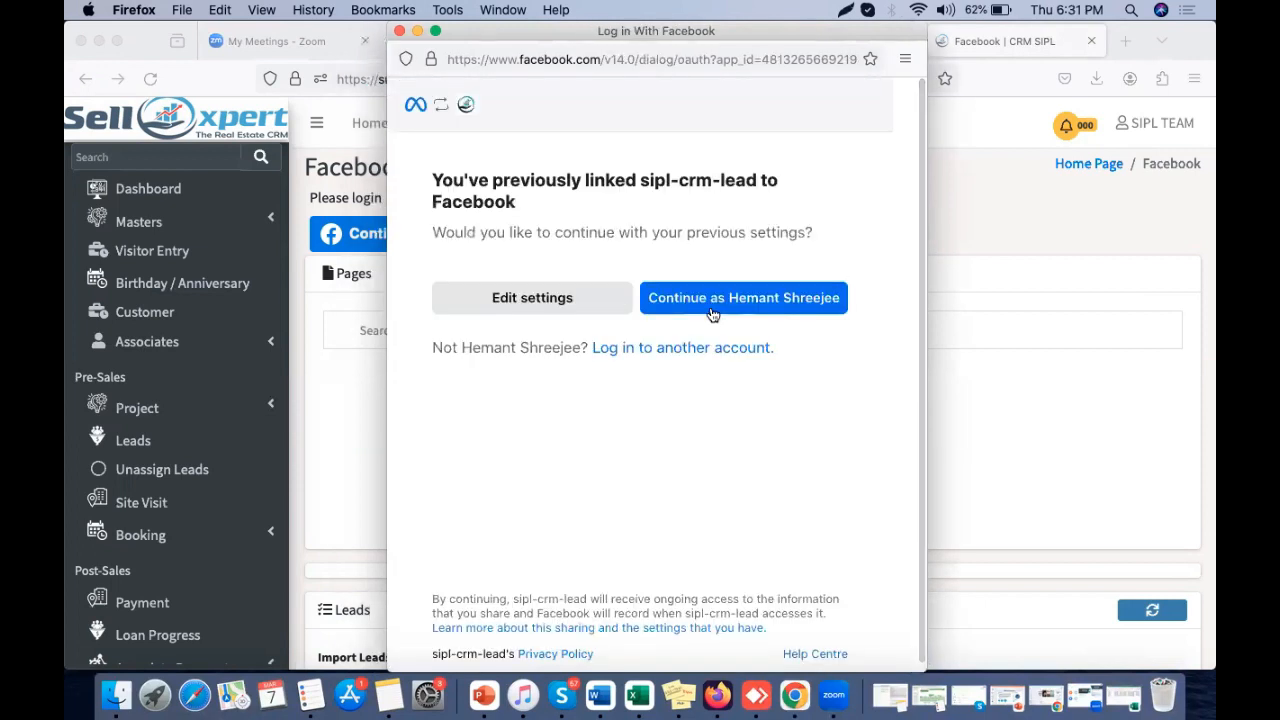
{"action": "left_click", "coordinate": [712, 312]}
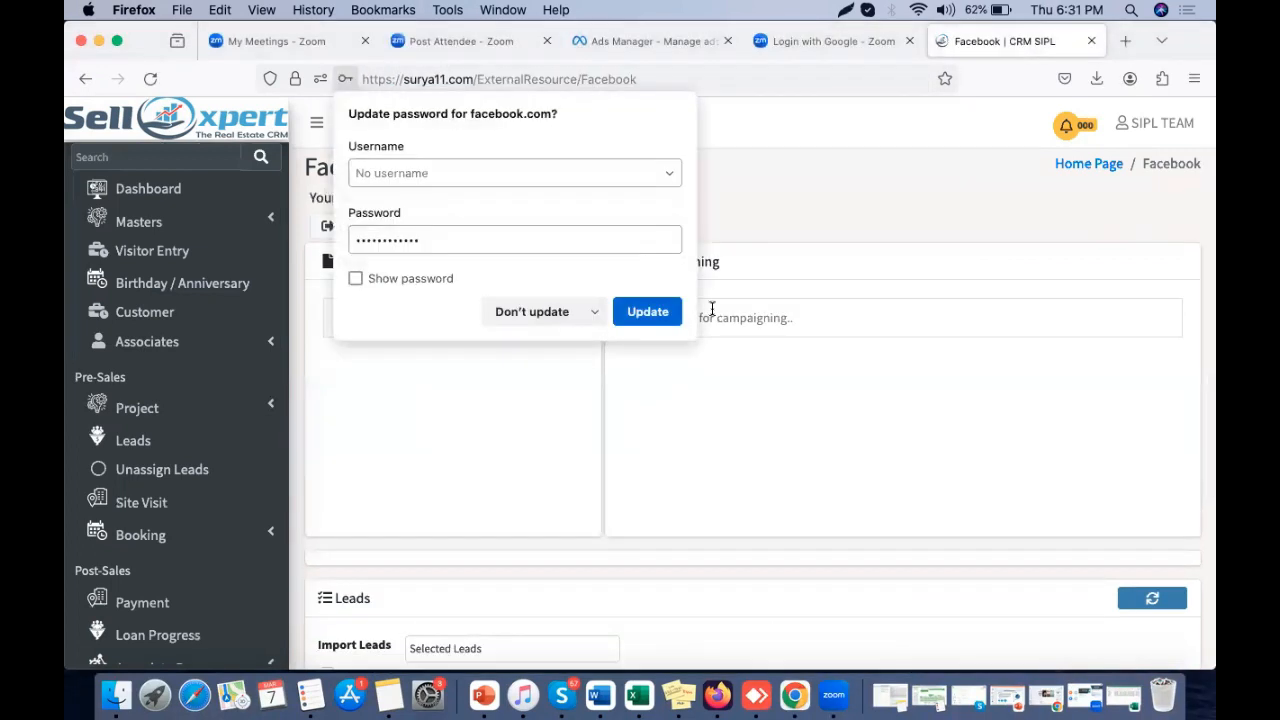
{"action": "left_click", "coordinate": [538, 310]}
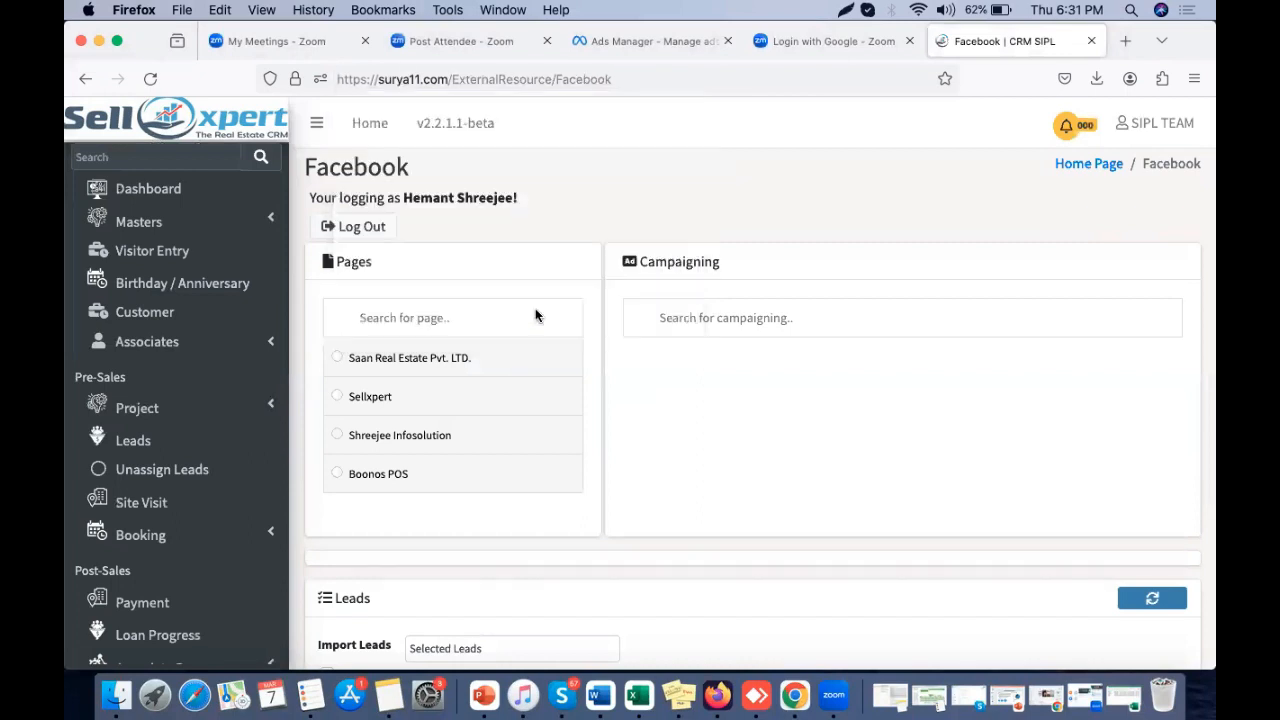
- Select the Sellxpert Facebook page and look through its list of campaigns
{"action": "left_click", "coordinate": [337, 397]}
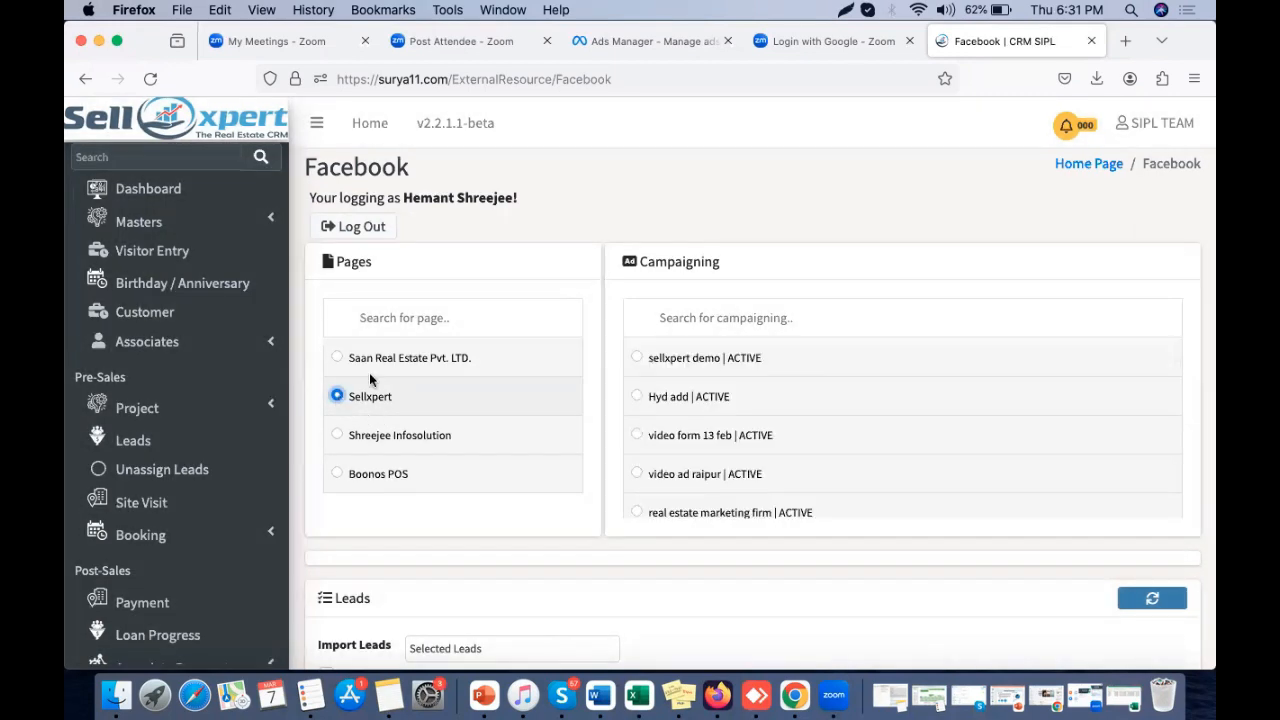
{"action": "scroll", "coordinate": [749, 470], "scroll_direction": "down", "scroll_amount": 6}
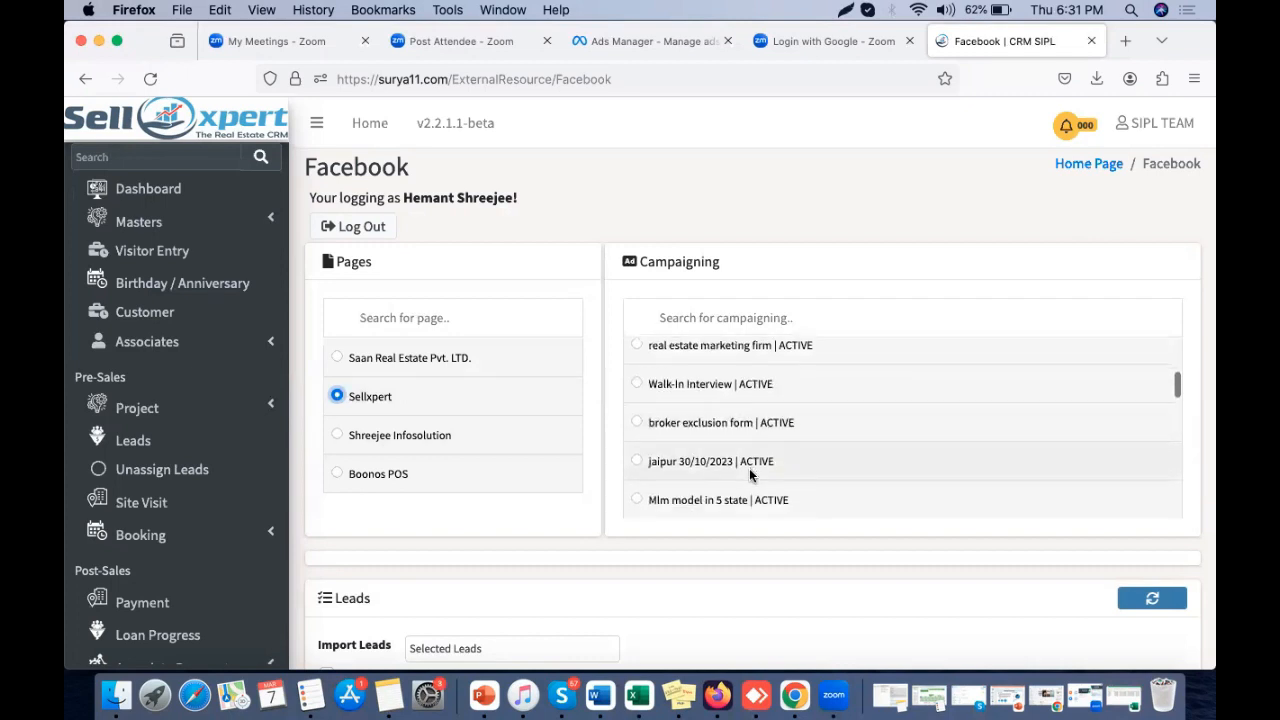
{"action": "scroll", "coordinate": [749, 475], "scroll_direction": "down", "scroll_amount": 8}
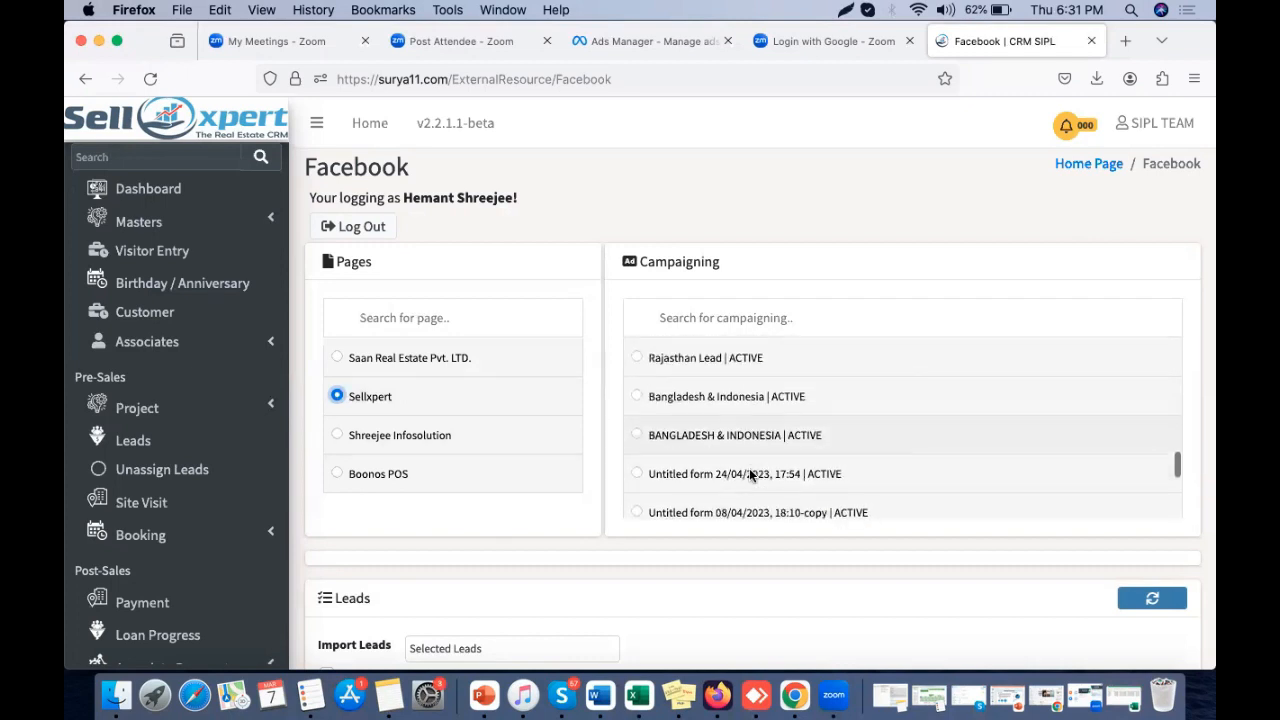
{"action": "scroll", "coordinate": [749, 474], "scroll_direction": "down", "scroll_amount": 8}
{"action": "scroll", "coordinate": [749, 474], "scroll_direction": "up", "scroll_amount": 3}
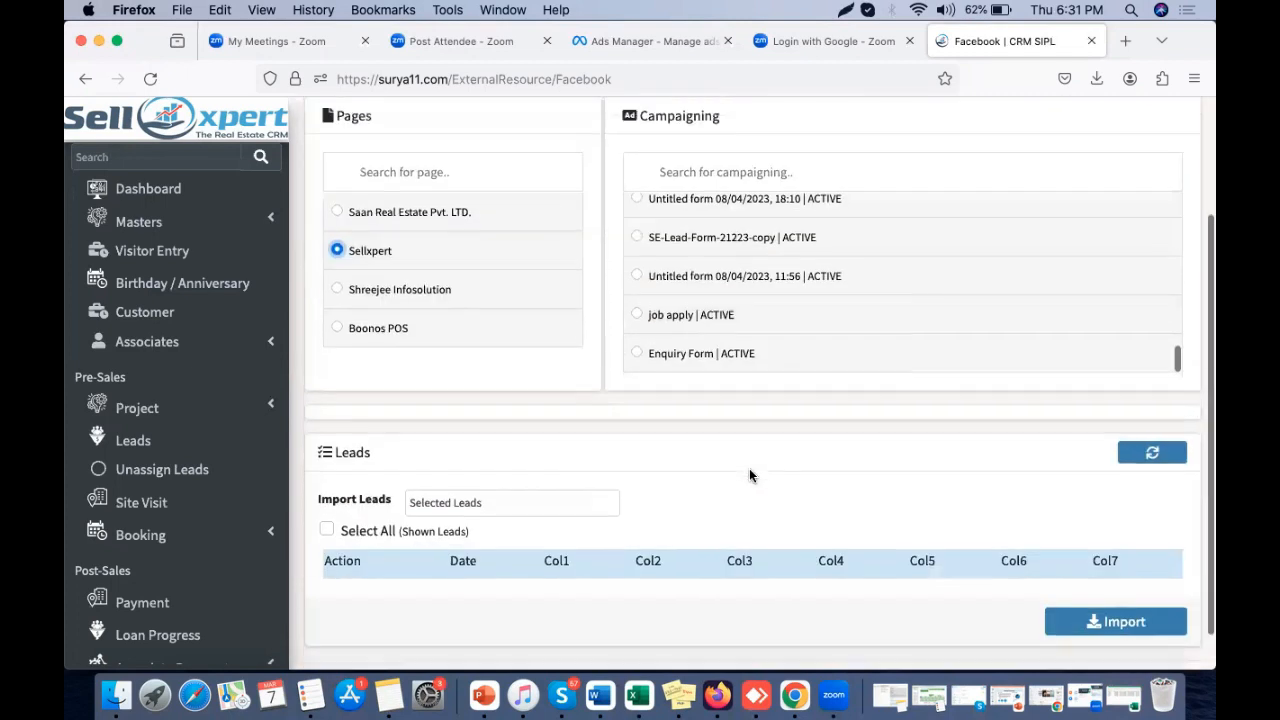
{"action": "scroll", "coordinate": [763, 404], "scroll_direction": "up", "scroll_amount": 10}
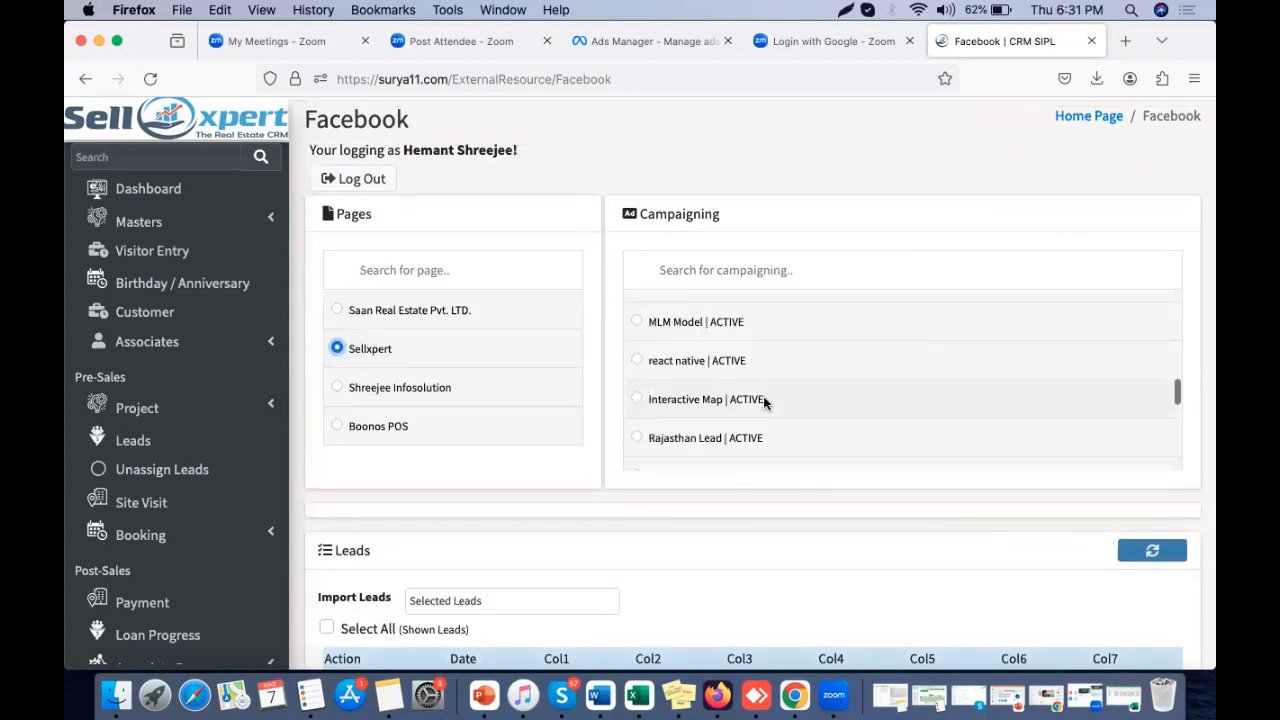
{"action": "scroll", "coordinate": [763, 396], "scroll_direction": "up", "scroll_amount": 8}
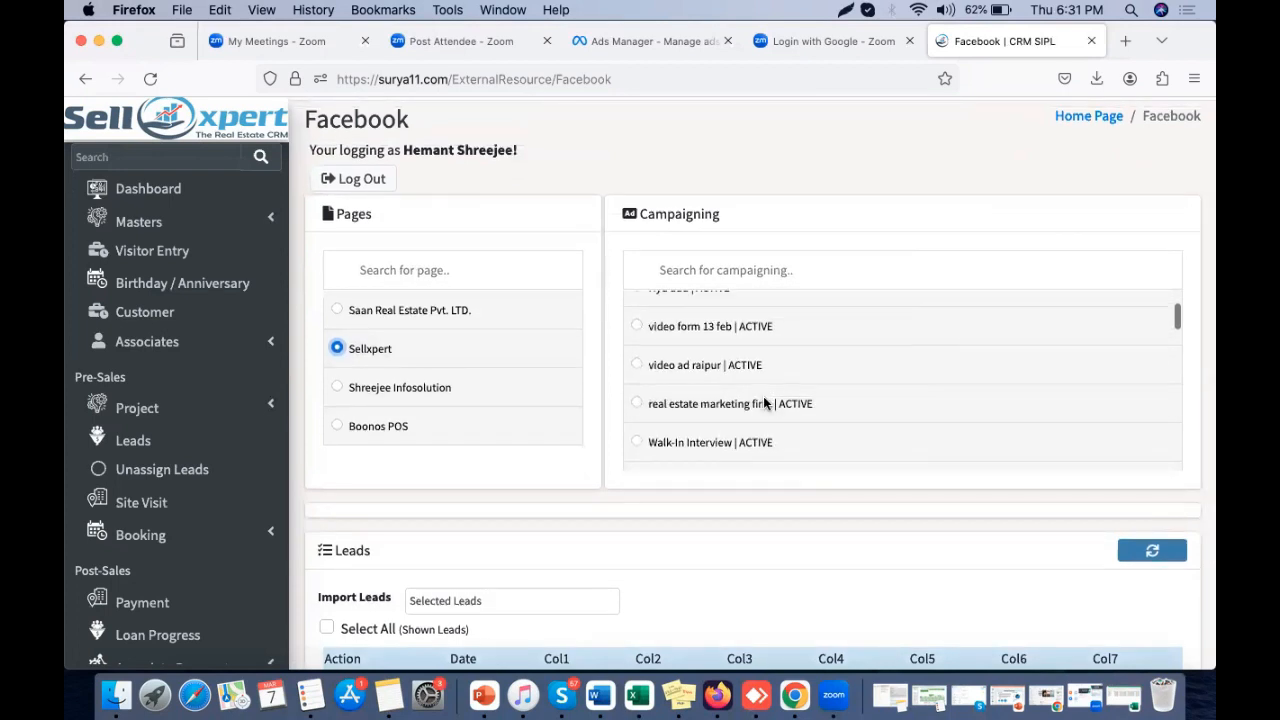
{"action": "scroll", "coordinate": [764, 402], "scroll_direction": "up", "scroll_amount": 2}
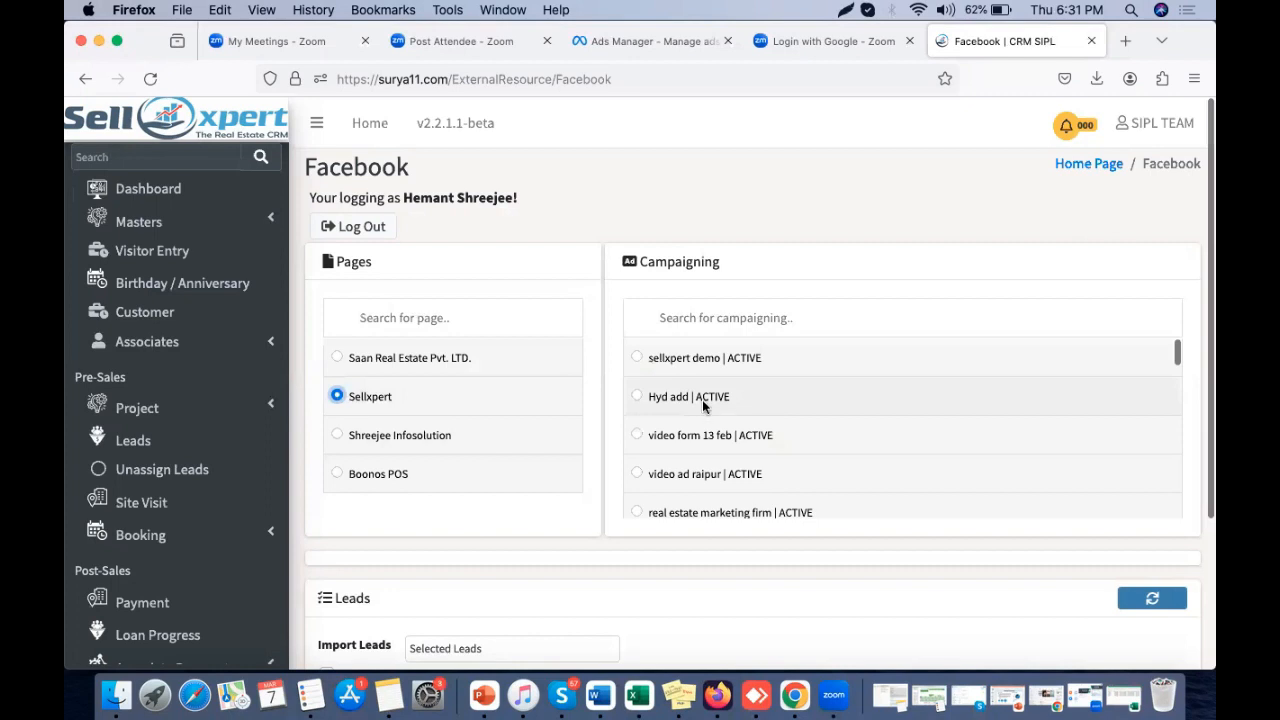
{"action": "scroll", "coordinate": [703, 404], "scroll_direction": "down", "scroll_amount": 3}
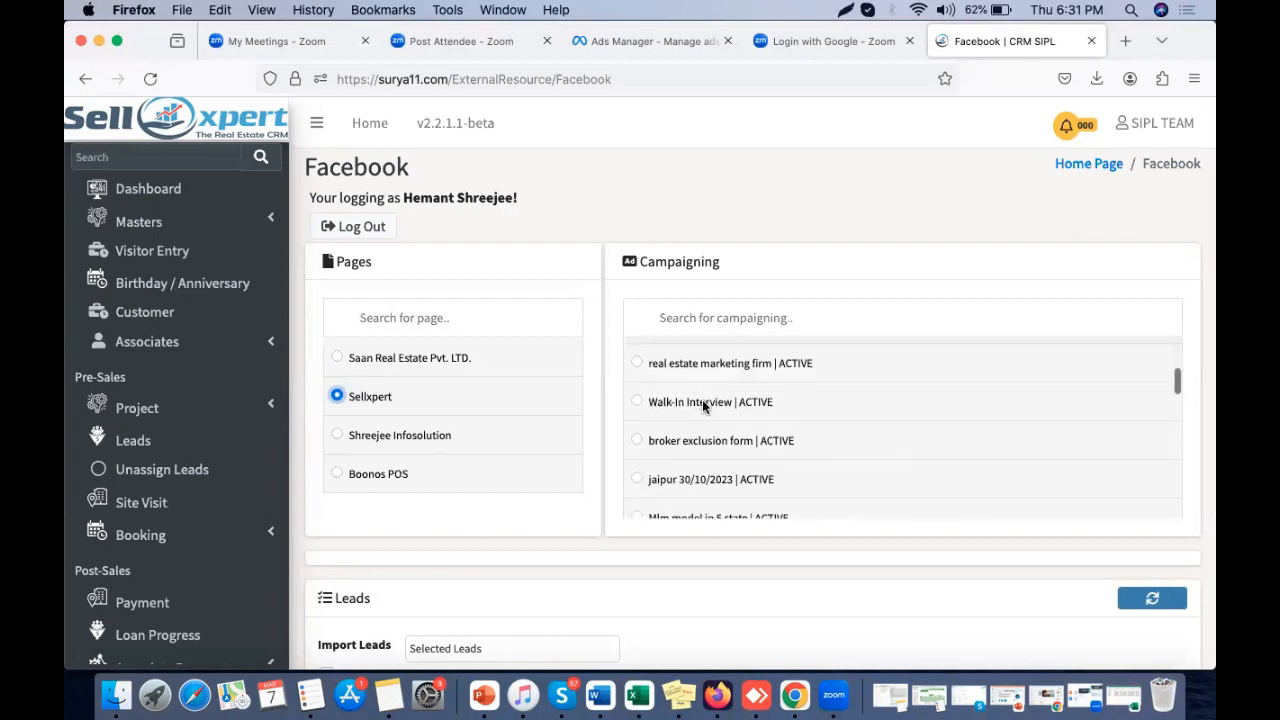
{"action": "scroll", "coordinate": [703, 404], "scroll_direction": "down", "scroll_amount": 3}
{"action": "scroll", "coordinate": [703, 405], "scroll_direction": "down", "scroll_amount": 10}
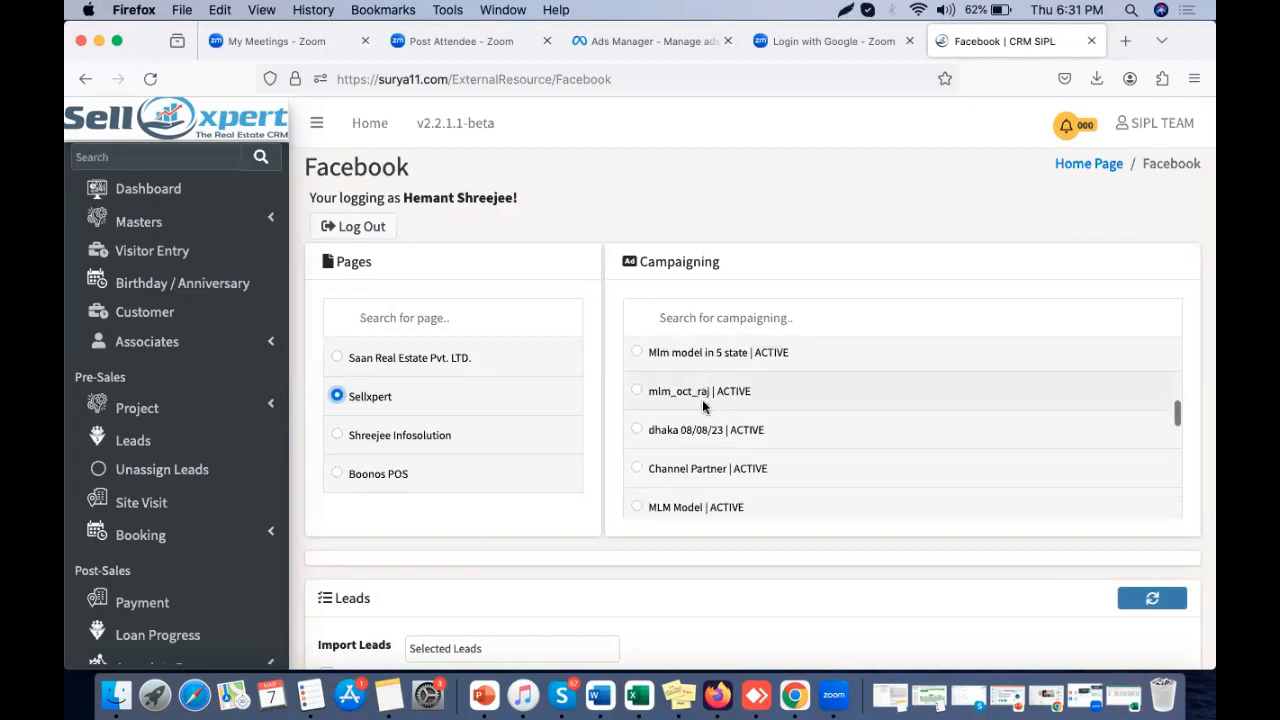
- Load the leads of the "Hyd add" campaign from the Sellxpert page and look through the lead list
{"action": "scroll", "coordinate": [703, 405], "scroll_direction": "down", "scroll_amount": 3}
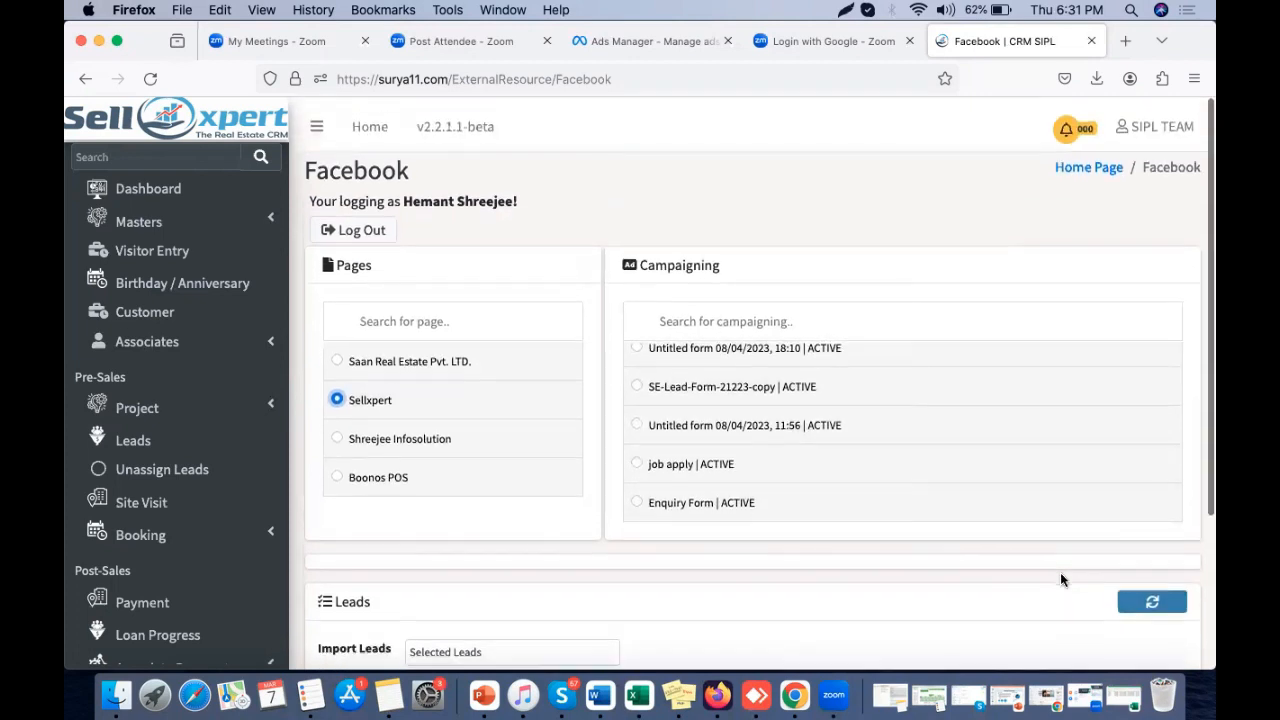
{"action": "scroll", "coordinate": [916, 459], "scroll_direction": "up", "scroll_amount": 15}
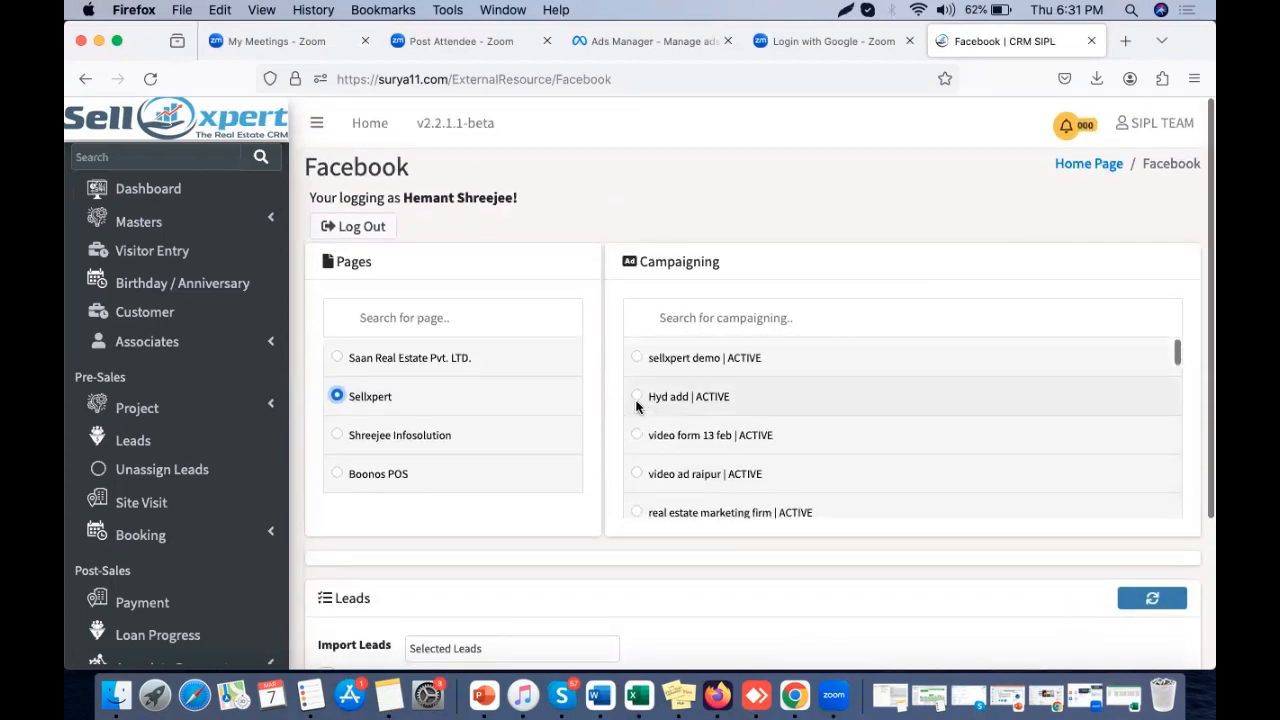
{"action": "left_click", "coordinate": [636, 402]}
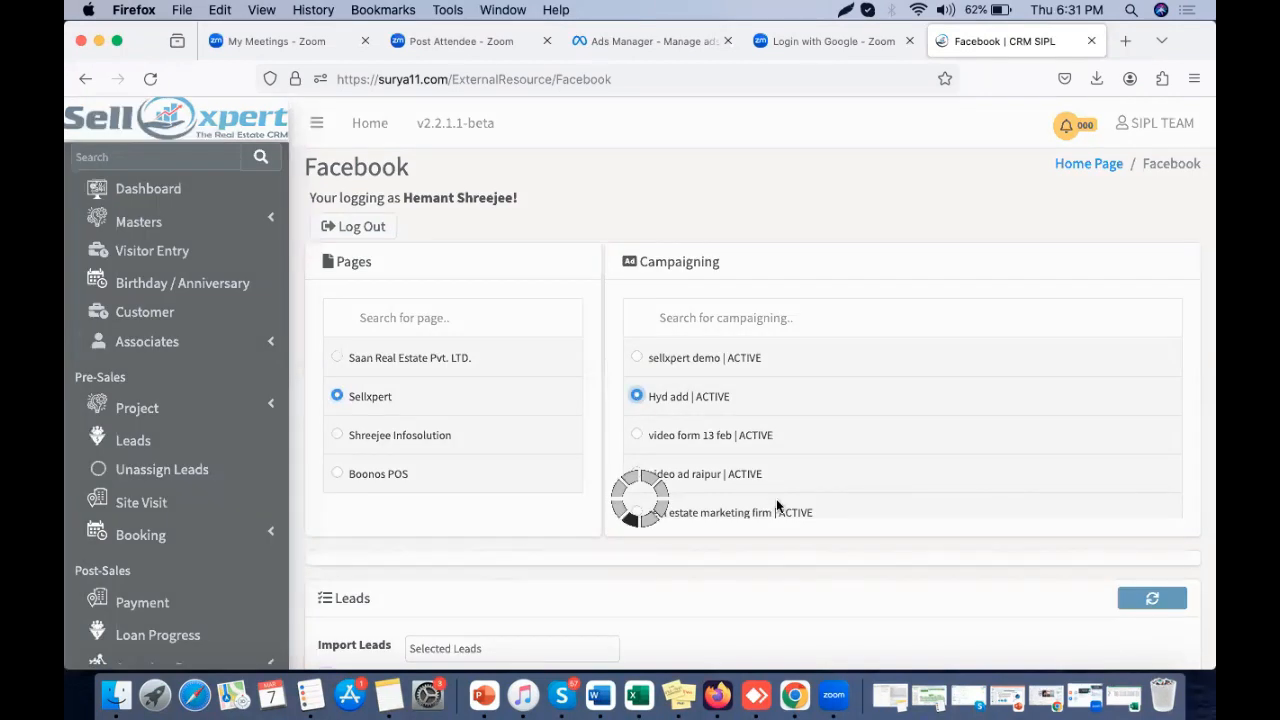
{"action": "scroll", "coordinate": [777, 503], "scroll_direction": "down", "scroll_amount": 15}
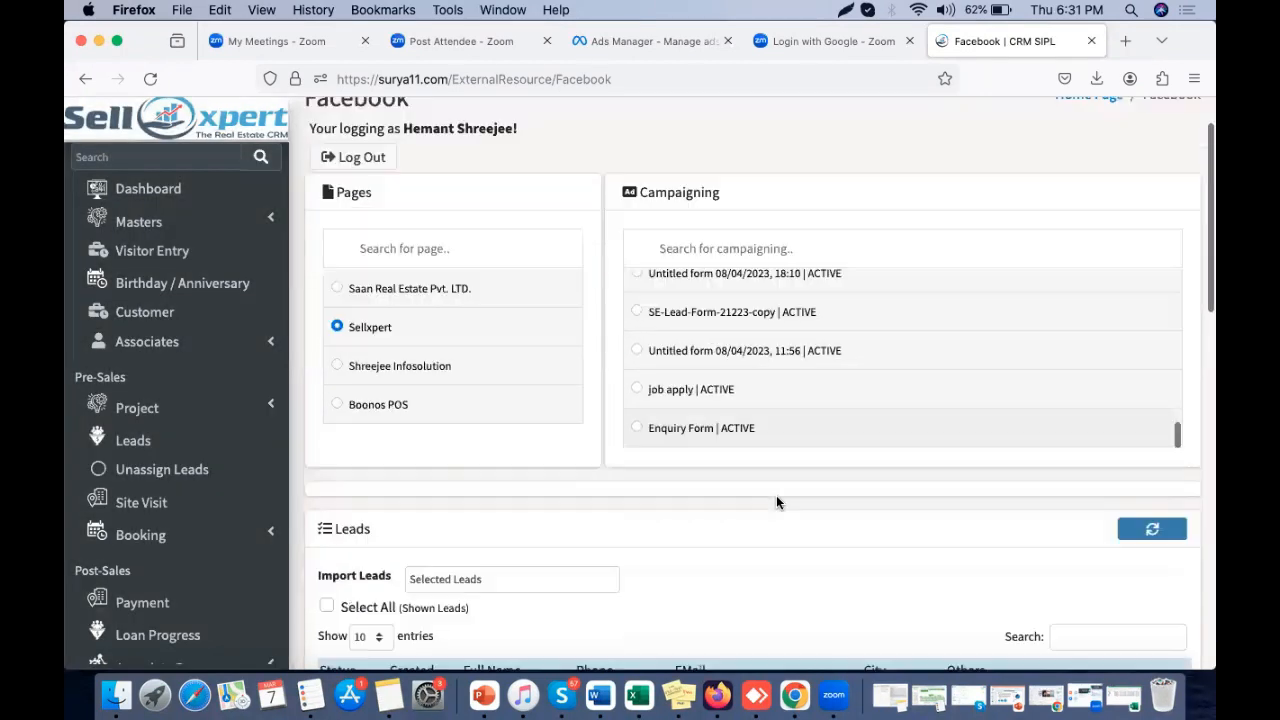
{"action": "scroll", "coordinate": [776, 495], "scroll_direction": "down", "scroll_amount": 5}
{"action": "scroll", "coordinate": [776, 495], "scroll_direction": "down", "scroll_amount": 3}
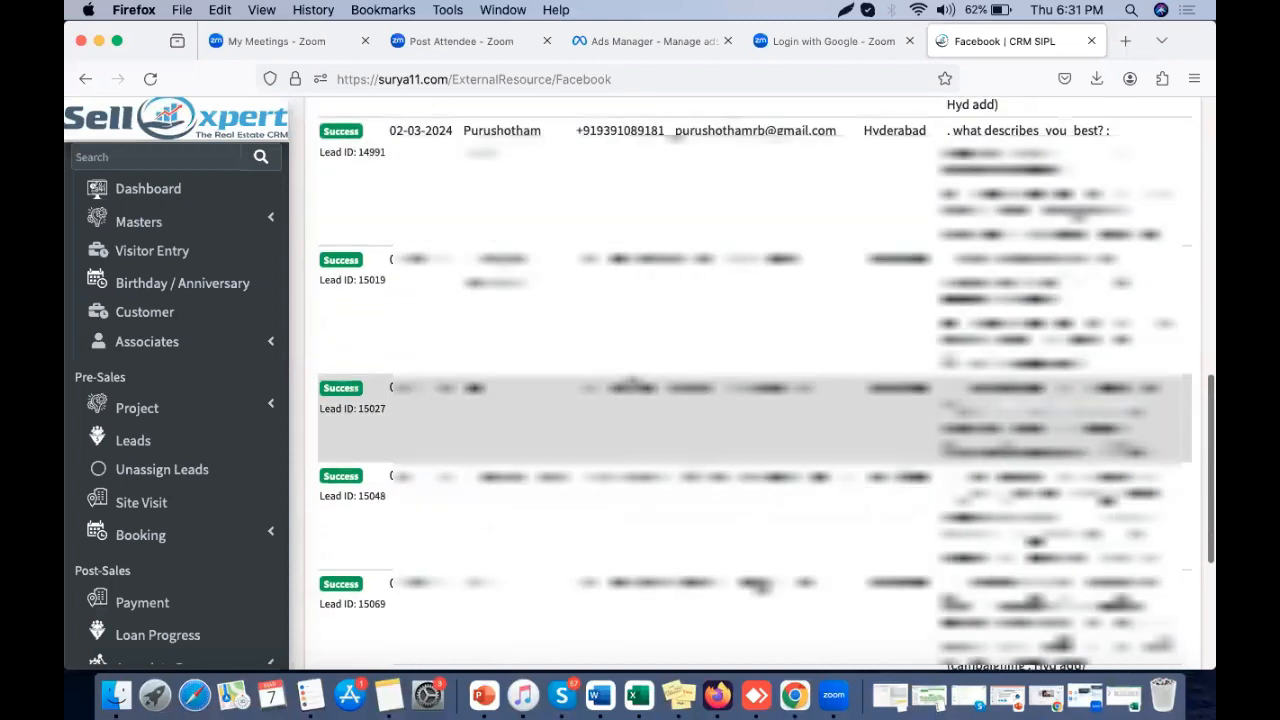
{"action": "scroll", "coordinate": [633, 383], "scroll_direction": "down", "scroll_amount": 5}
{"action": "scroll", "coordinate": [633, 383], "scroll_direction": "up", "scroll_amount": 15}
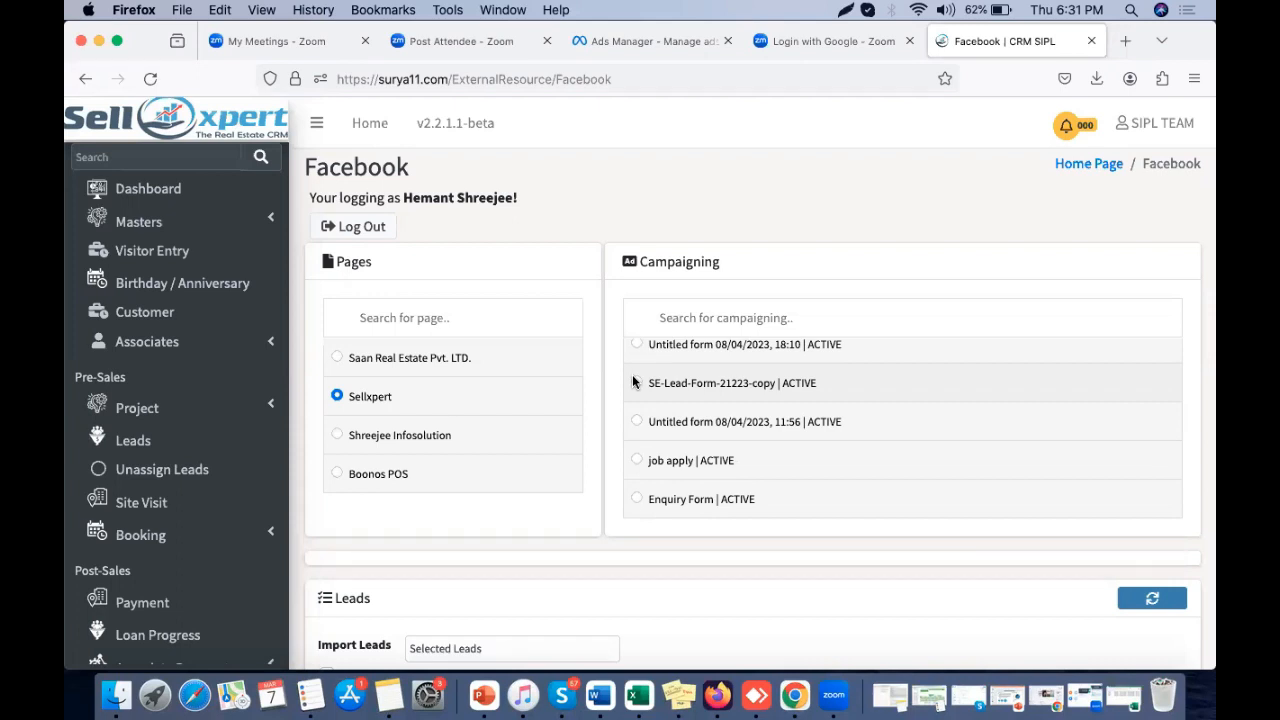
{"action": "scroll", "coordinate": [633, 383], "scroll_direction": "down", "scroll_amount": 1}
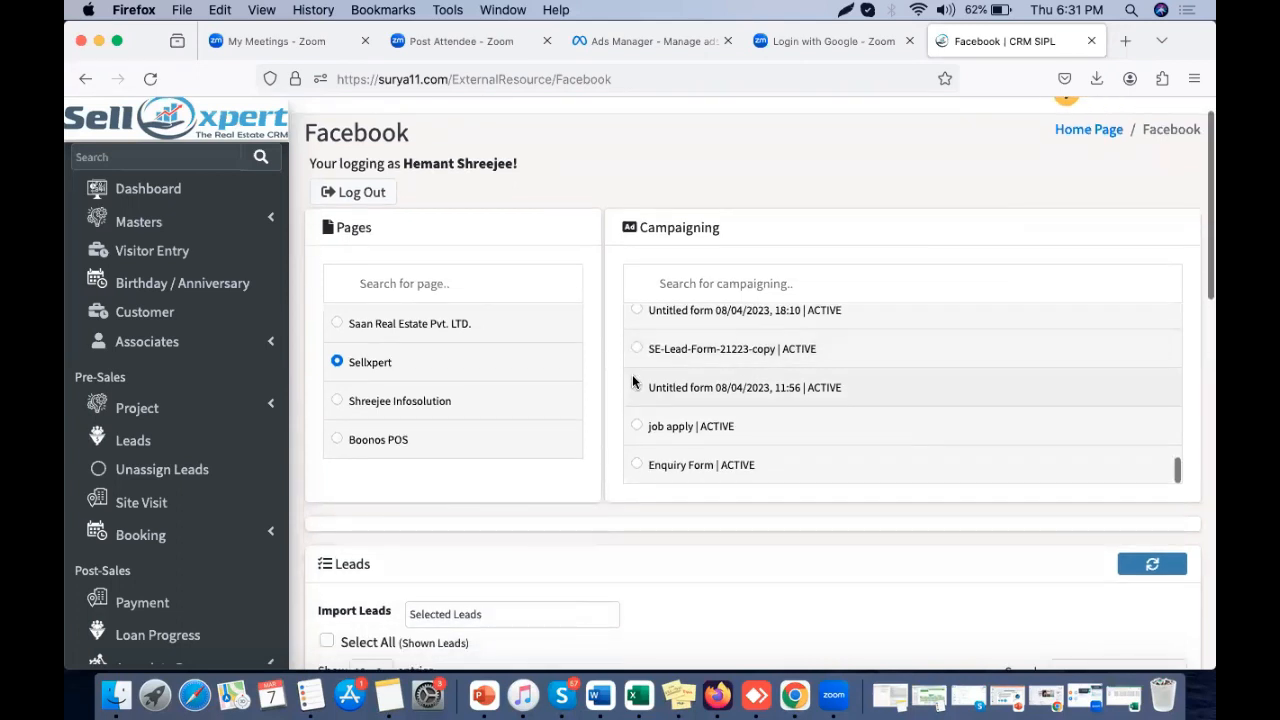
{"action": "scroll", "coordinate": [633, 383], "scroll_direction": "up", "scroll_amount": 1}
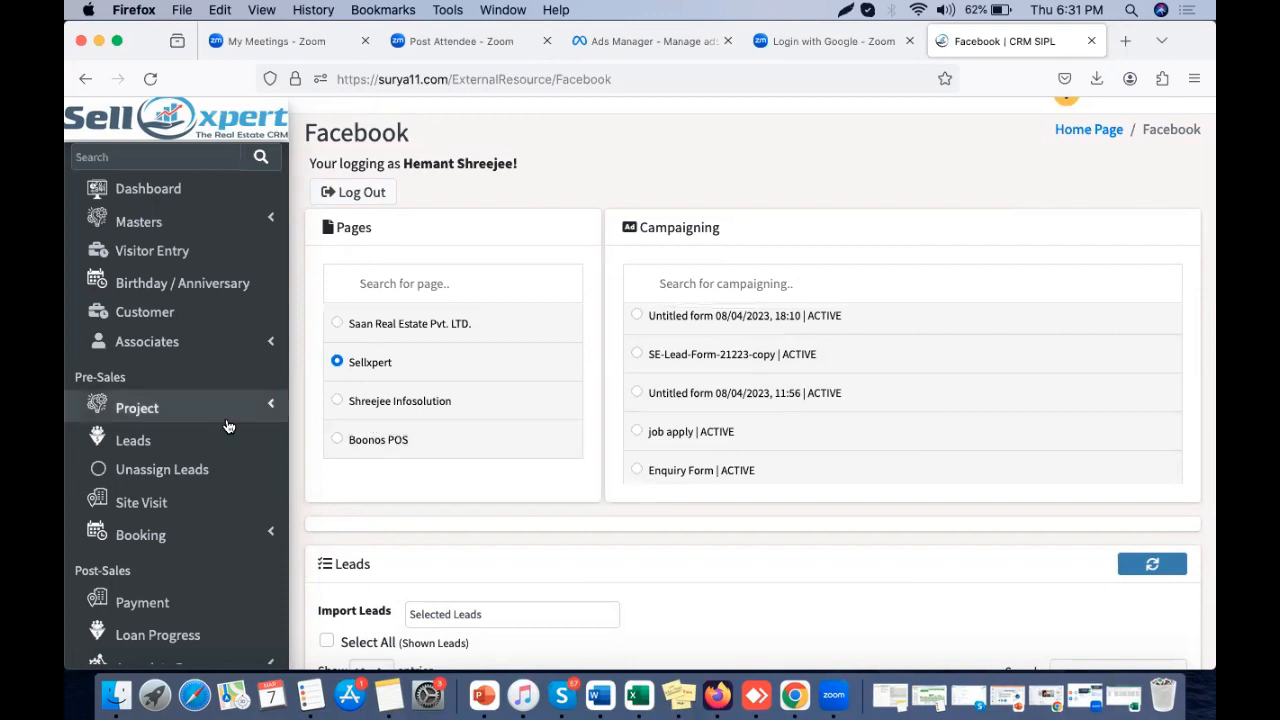
- Log the connected Facebook account out of the CRM's manual Facebook lead page
{"action": "scroll", "coordinate": [229, 417], "scroll_direction": "down", "scroll_amount": 2}
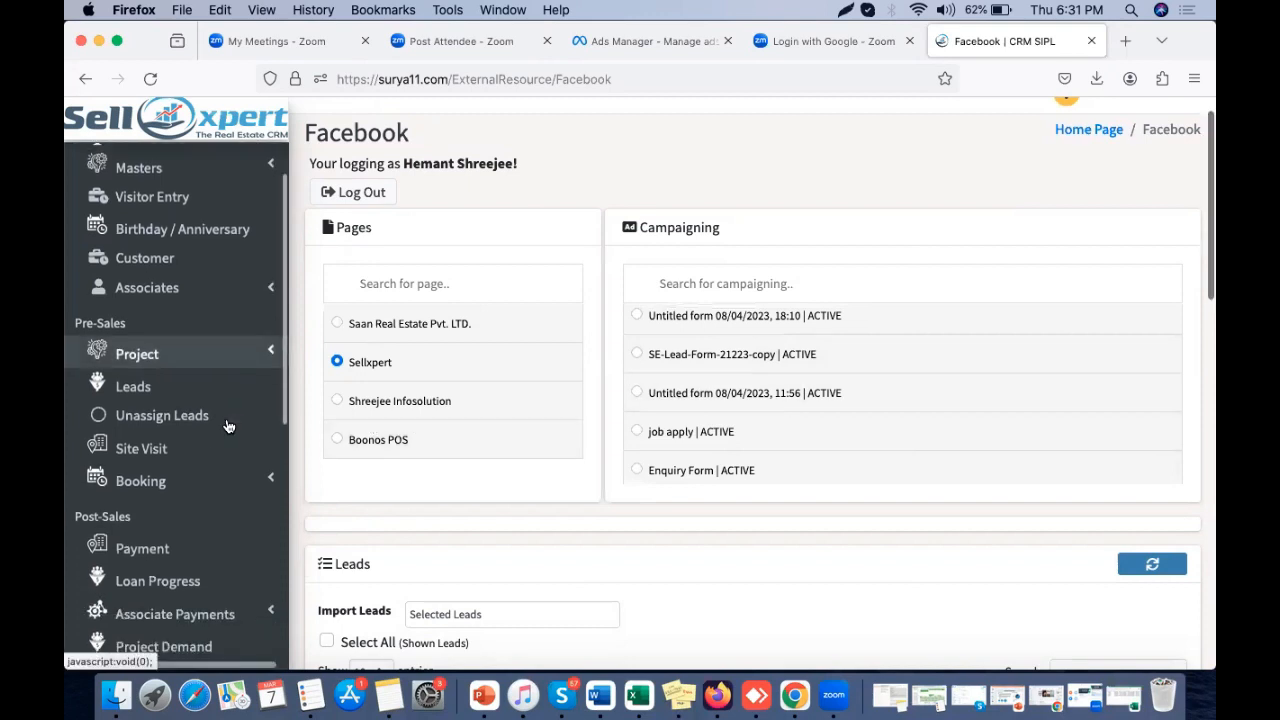
{"action": "left_click", "coordinate": [358, 196]}
{"action": "left_click", "coordinate": [779, 411]}
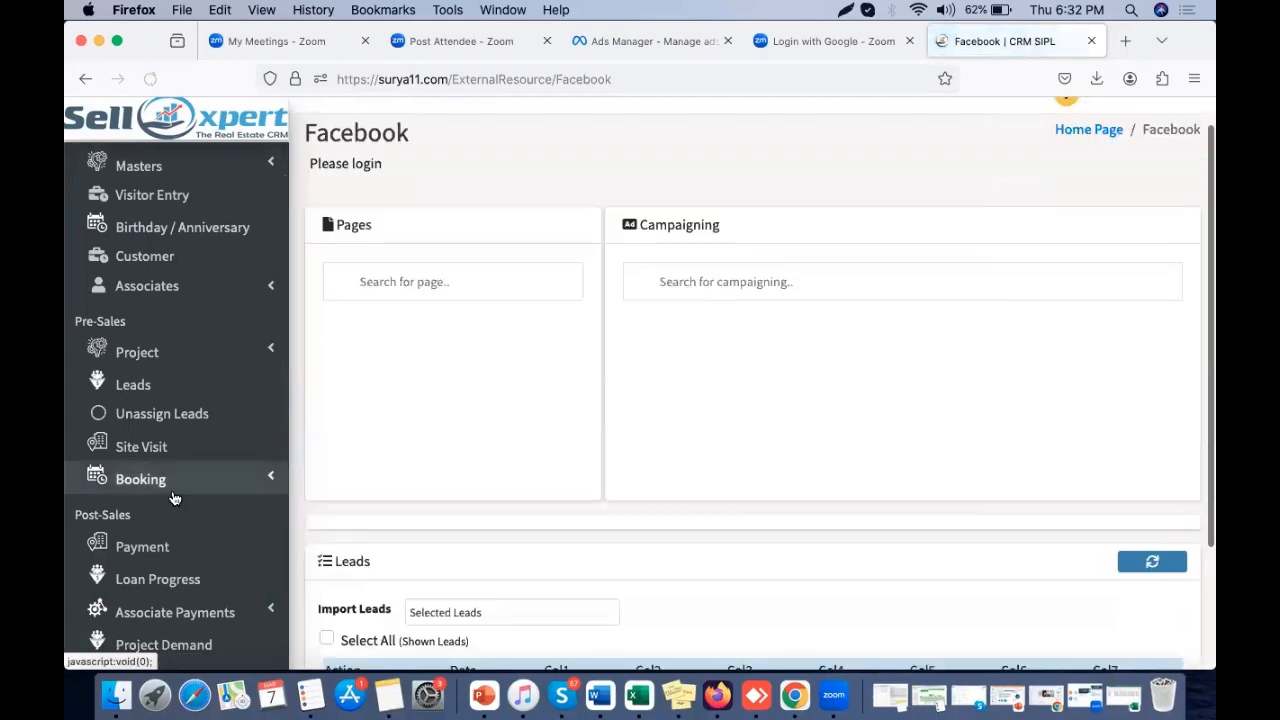
- Open the CRM's Auto Lead Import page for Facebook among the external resources
{"action": "scroll", "coordinate": [173, 497], "scroll_direction": "down", "scroll_amount": 5}
{"action": "scroll", "coordinate": [182, 426], "scroll_direction": "down", "scroll_amount": 5}
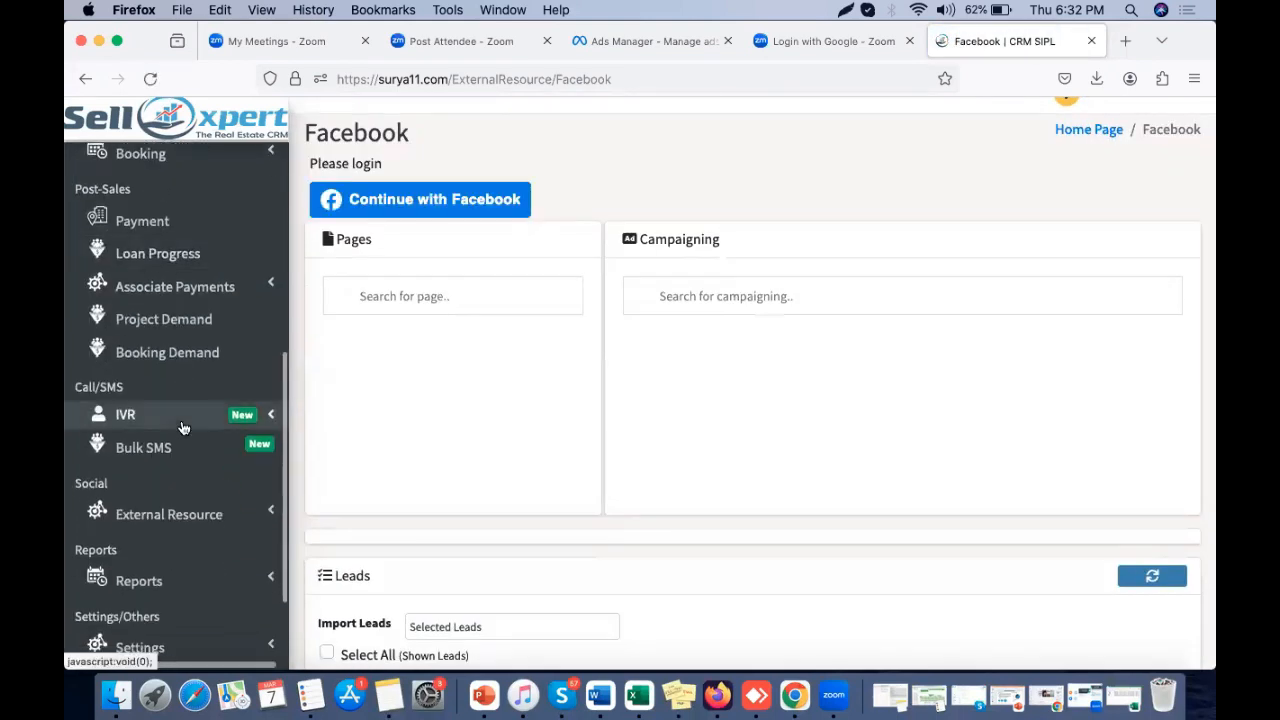
{"action": "left_click", "coordinate": [200, 530]}
{"action": "scroll", "coordinate": [200, 531], "scroll_direction": "down", "scroll_amount": 4}
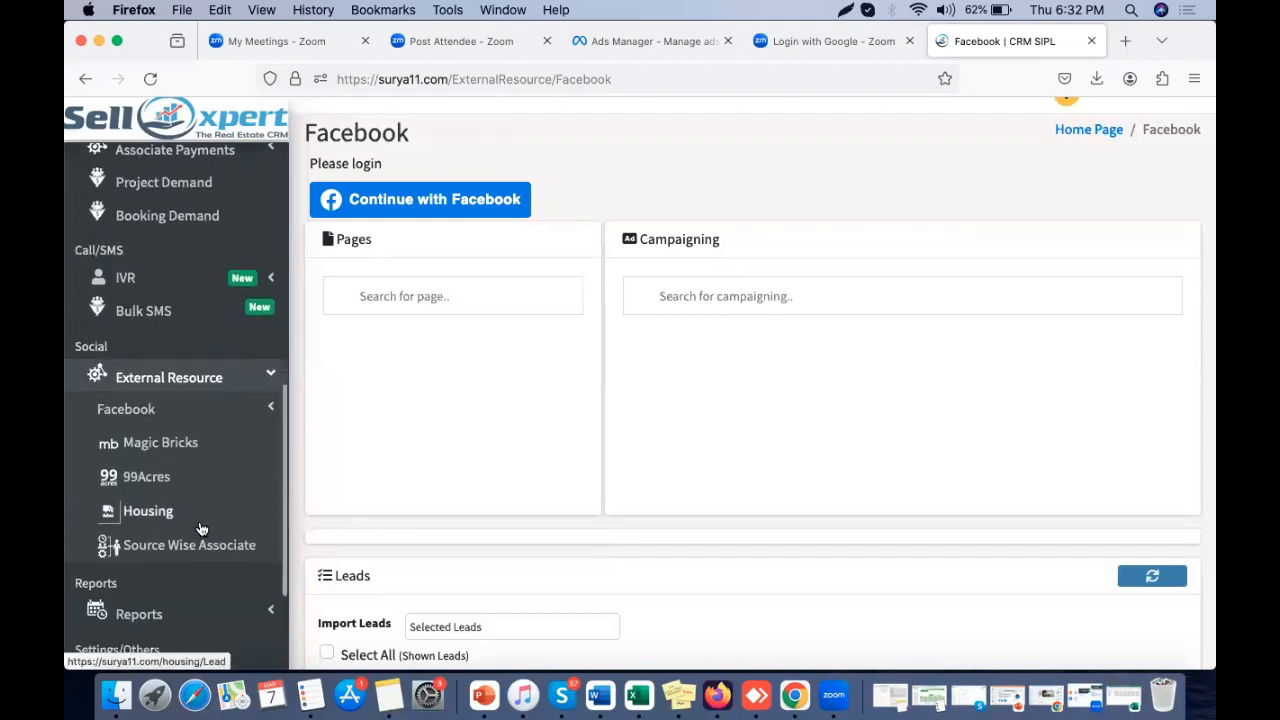
{"action": "left_click", "coordinate": [207, 411]}
{"action": "left_click", "coordinate": [180, 468]}
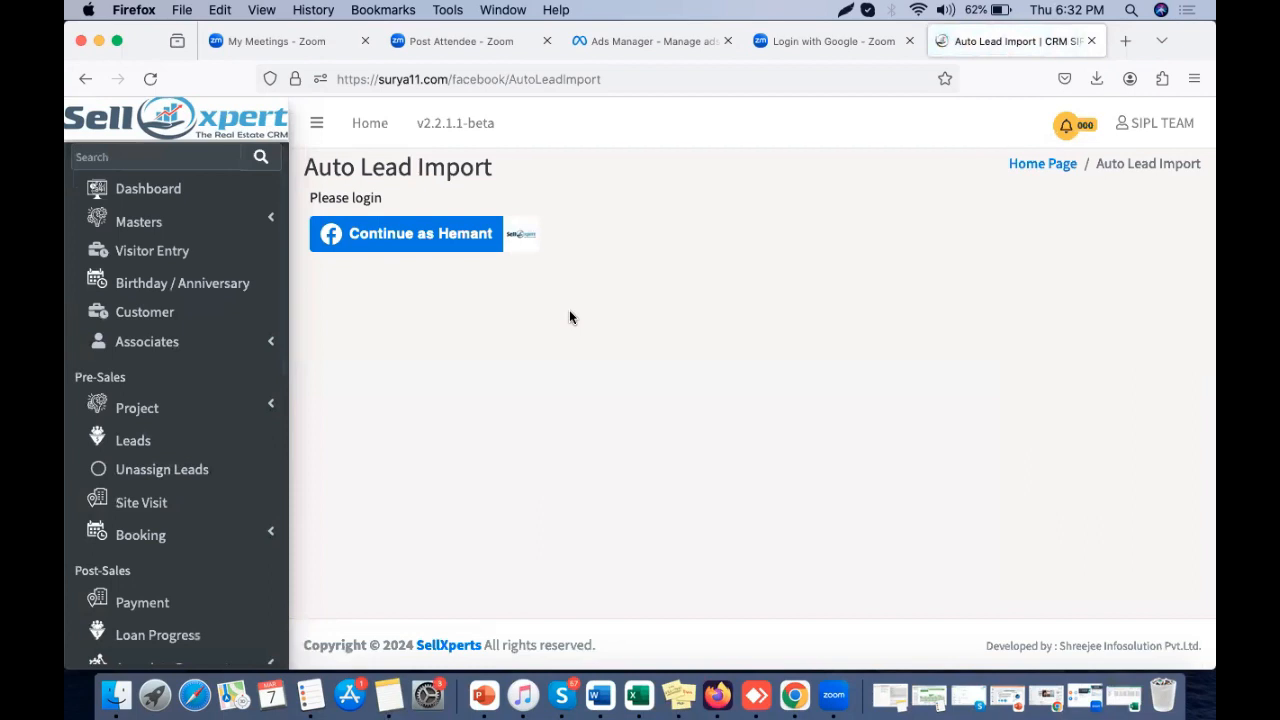
- Connect Facebook for auto lead import by entering the account password and continuing with previous settings, leaving the browser's saved password as is
{"action": "left_click", "coordinate": [430, 240]}
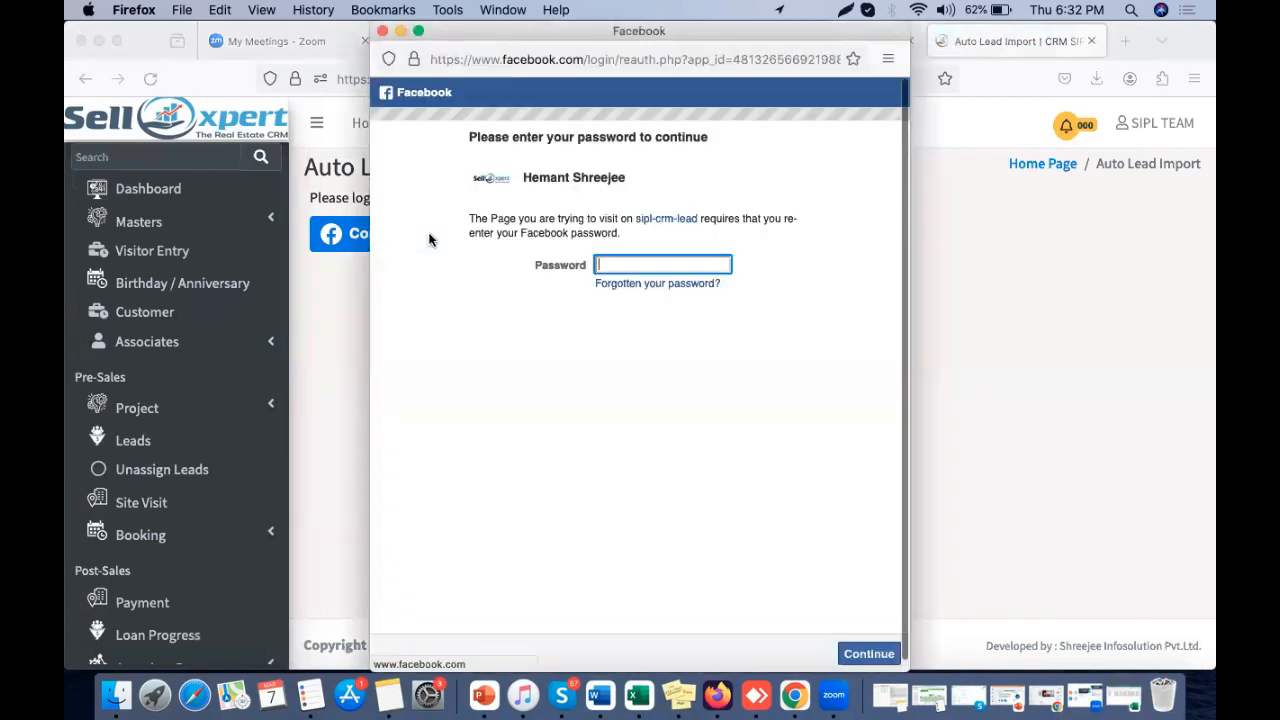
{"action": "left_click", "coordinate": [880, 660]}
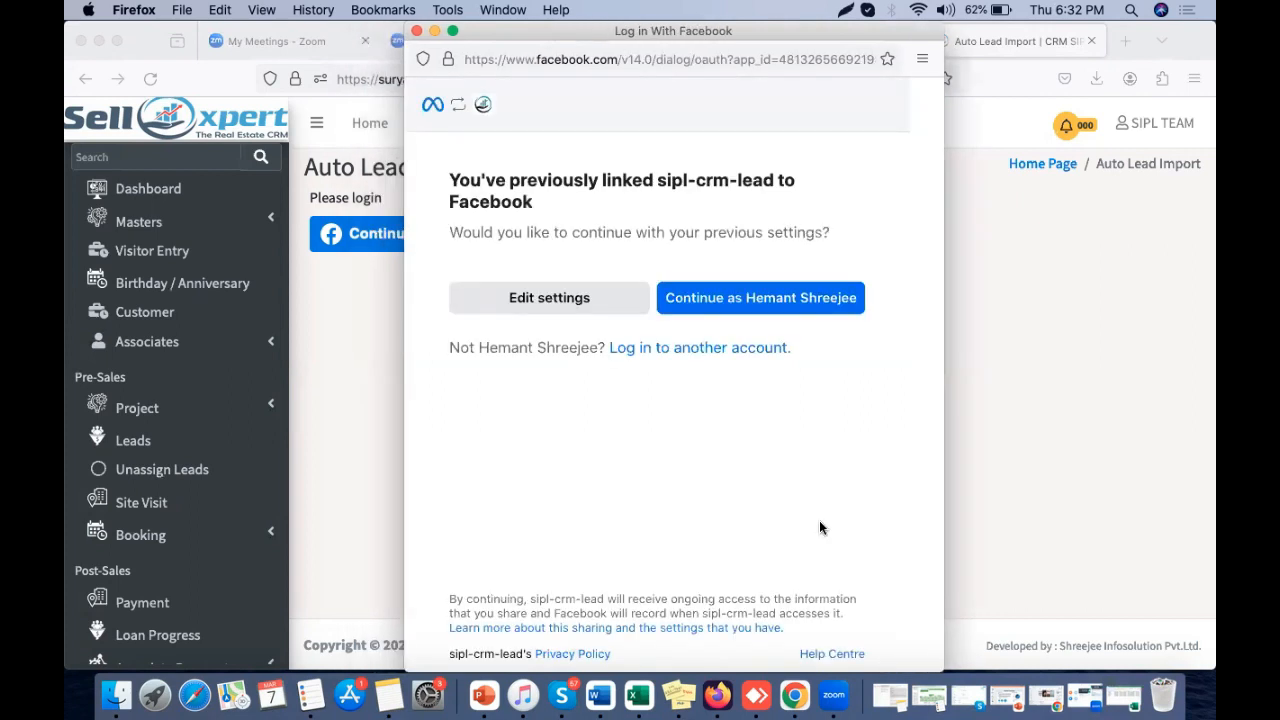
{"action": "left_click", "coordinate": [815, 300]}
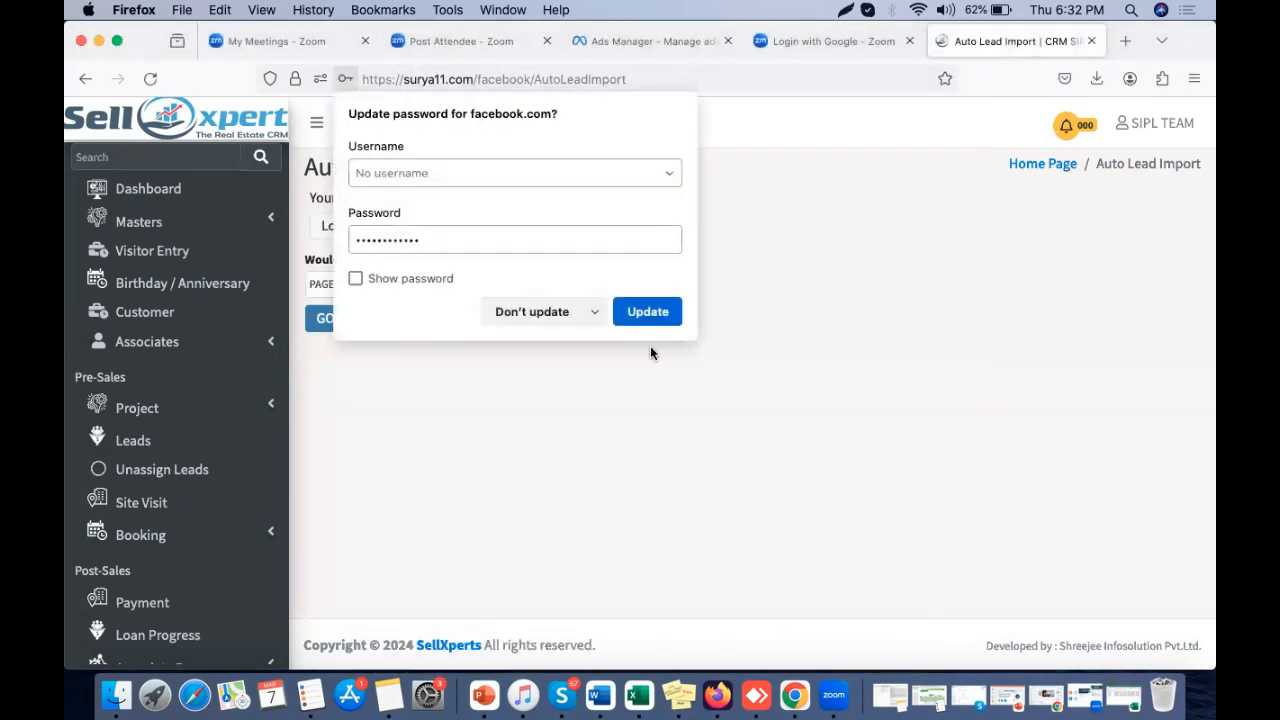
{"action": "left_click", "coordinate": [538, 310]}
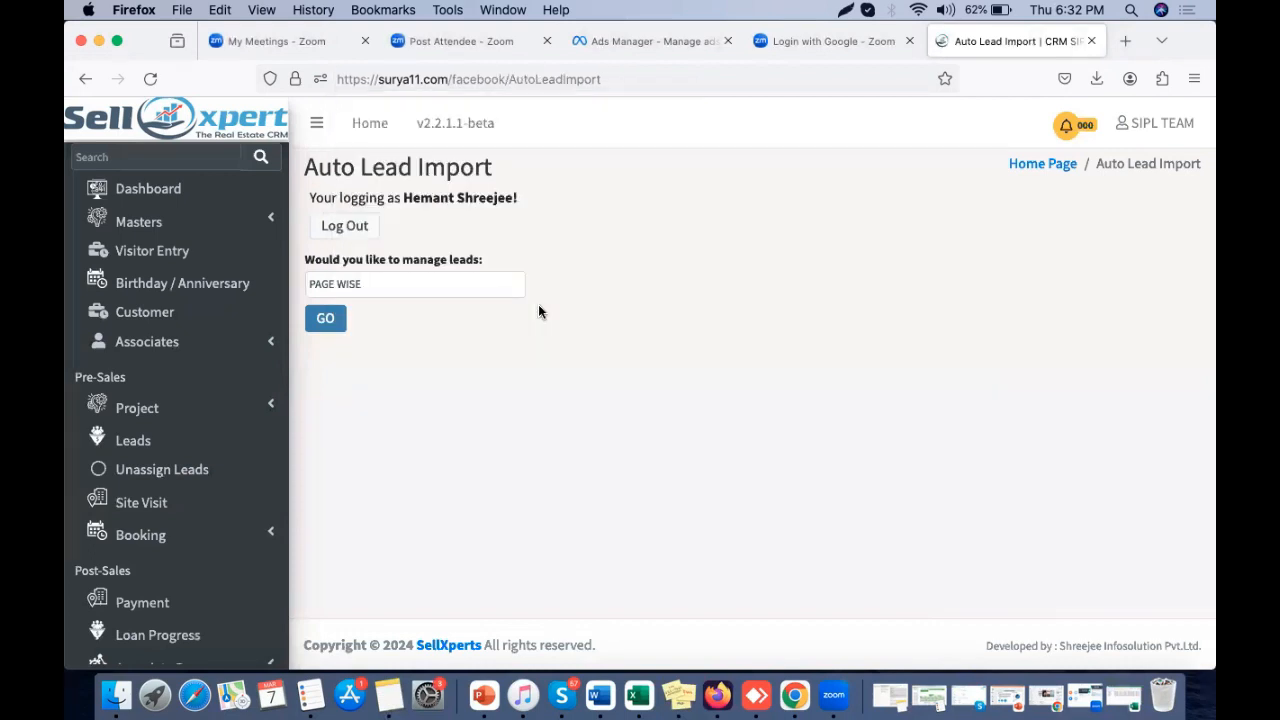
- Choose to manage leads CAMPAIGNING WISE and load the list of Facebook pages for auto import
{"action": "left_click", "coordinate": [407, 286]}
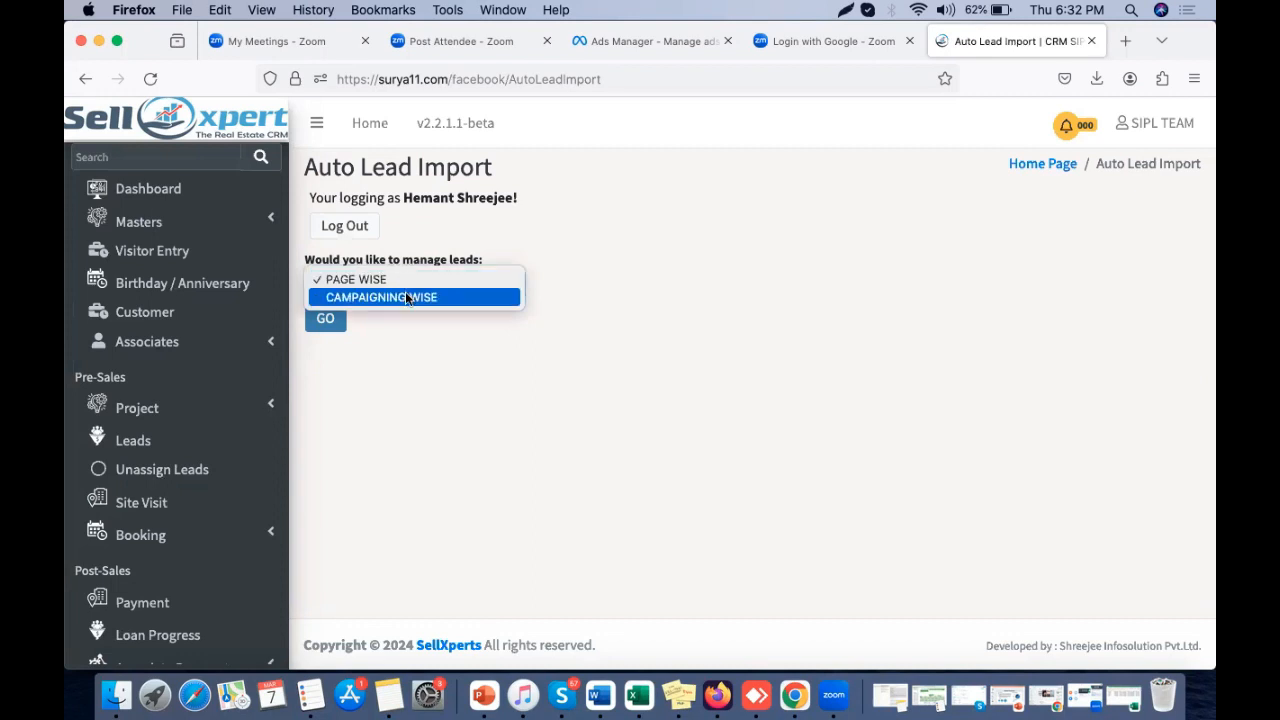
{"action": "left_click", "coordinate": [407, 297]}
{"action": "left_click", "coordinate": [327, 319]}
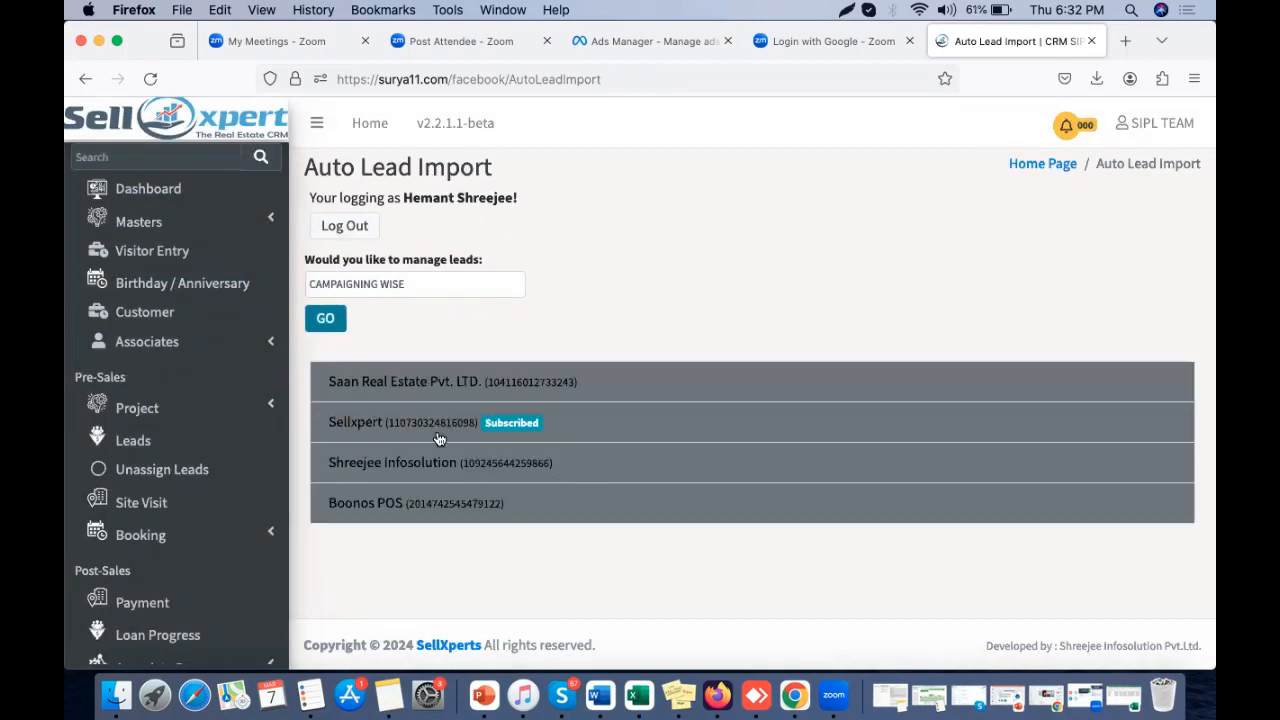
- Open the Source Wise Associate page among the CRM's external resources
{"action": "scroll", "coordinate": [185, 467], "scroll_direction": "down", "scroll_amount": 4}
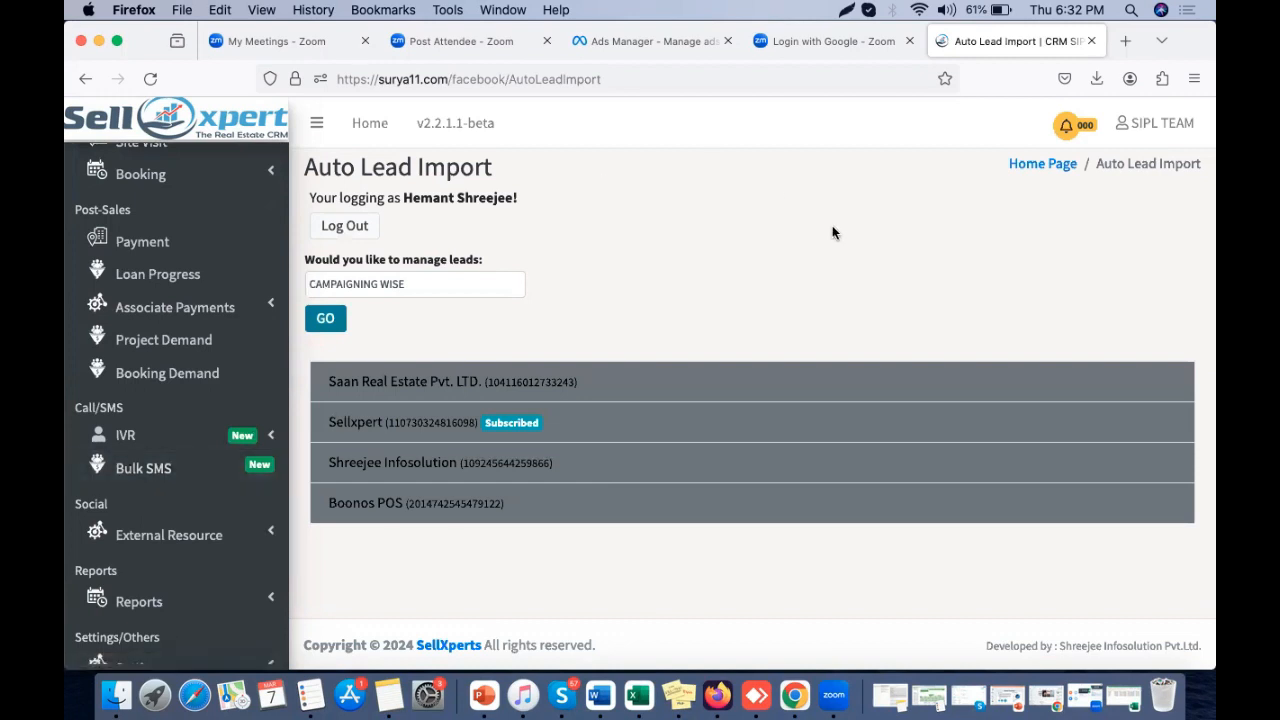
{"action": "scroll", "coordinate": [151, 405], "scroll_direction": "down", "scroll_amount": 2}
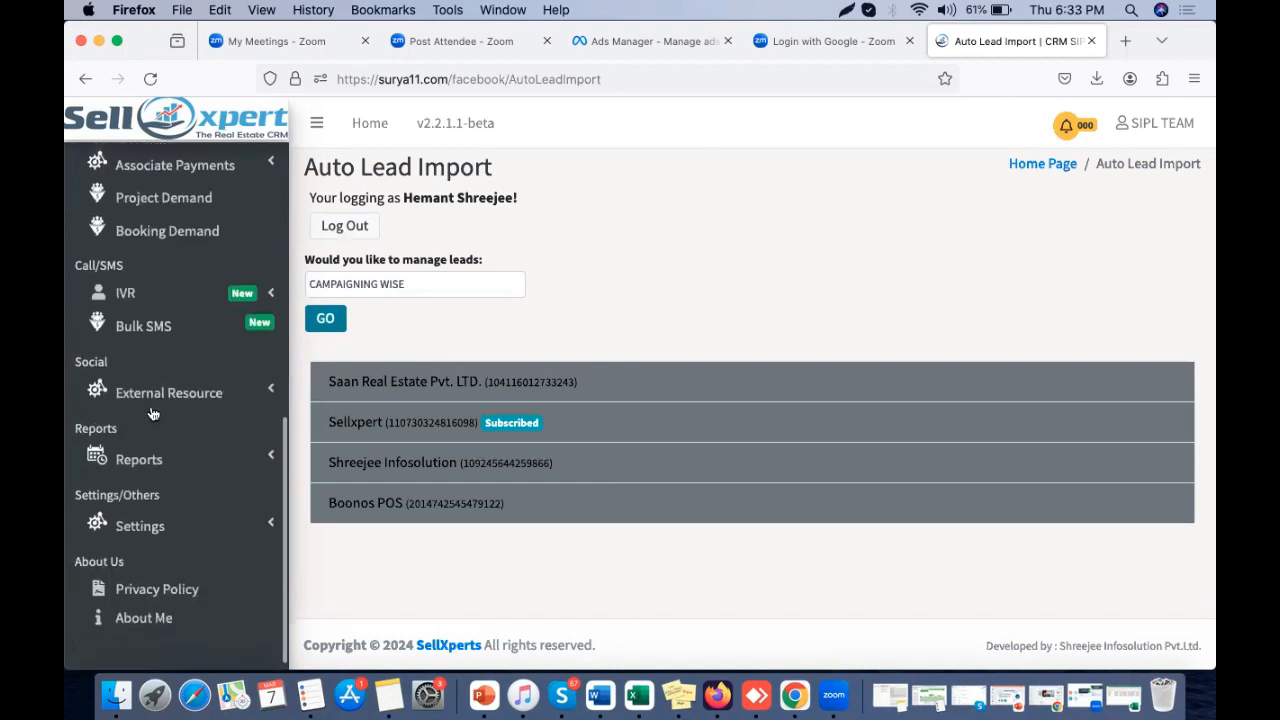
{"action": "left_click", "coordinate": [197, 400]}
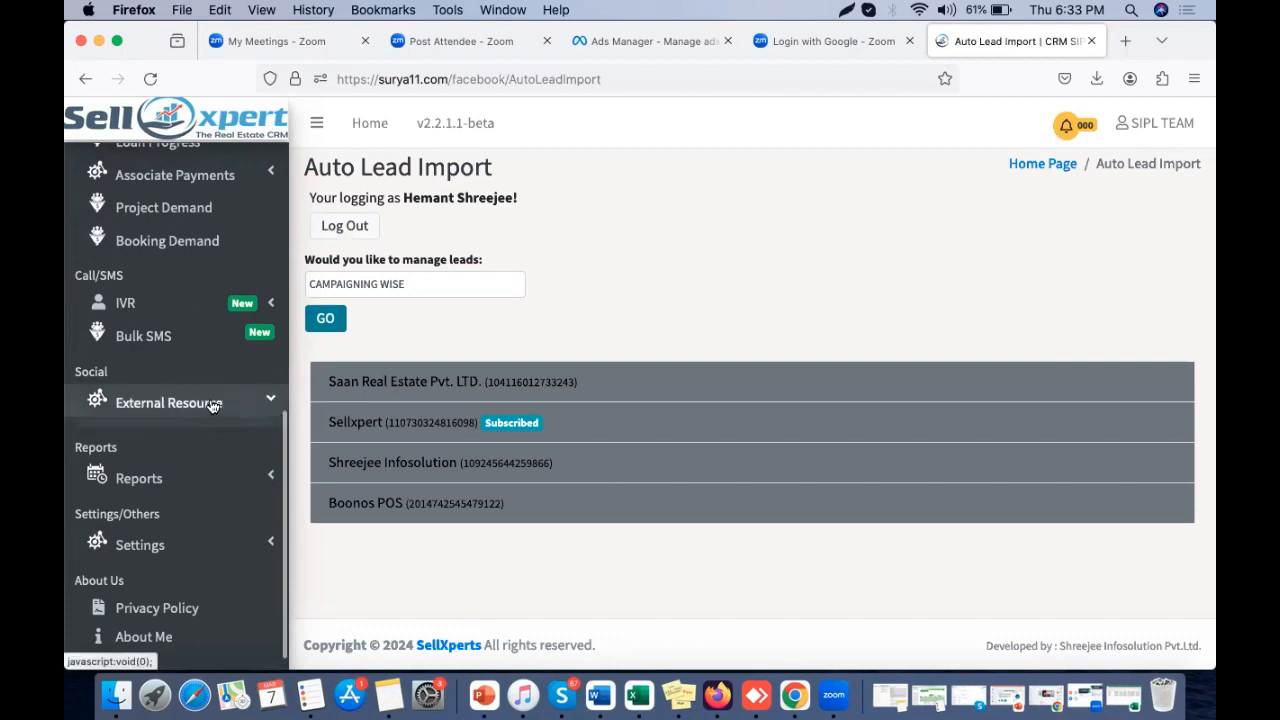
{"action": "scroll", "coordinate": [198, 440], "scroll_direction": "down", "scroll_amount": 2}
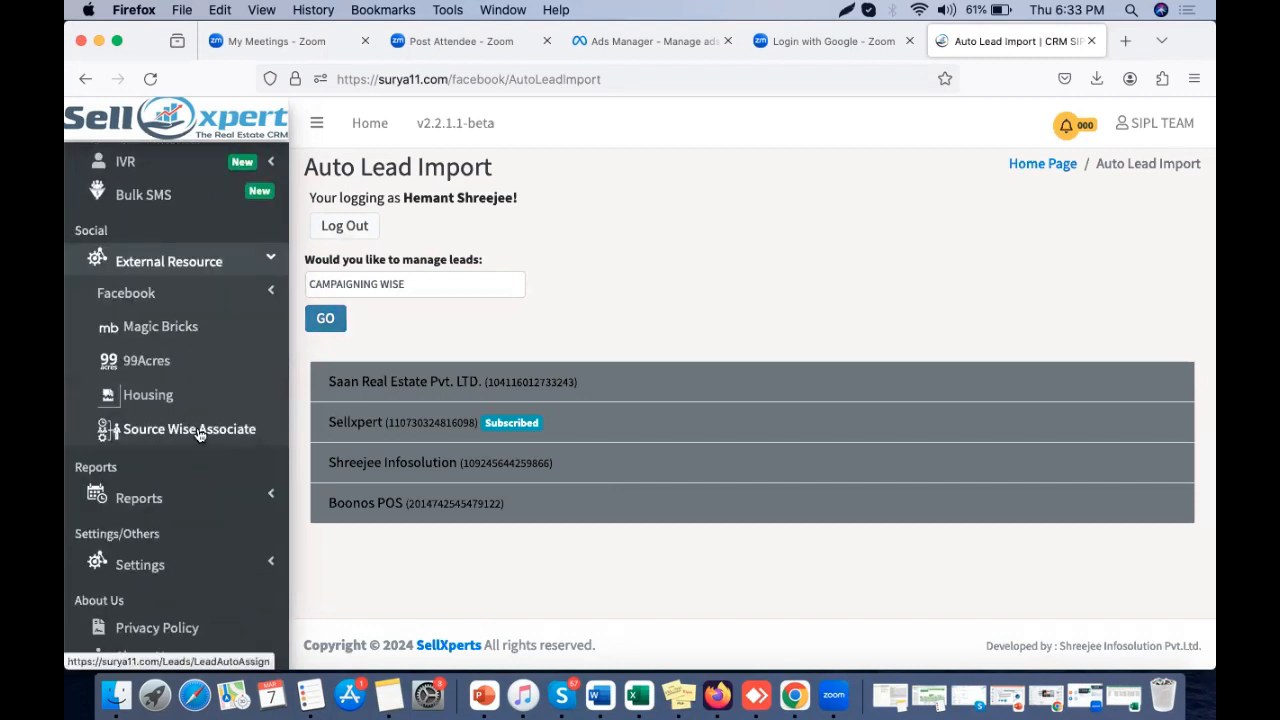
{"action": "left_click", "coordinate": [198, 433]}
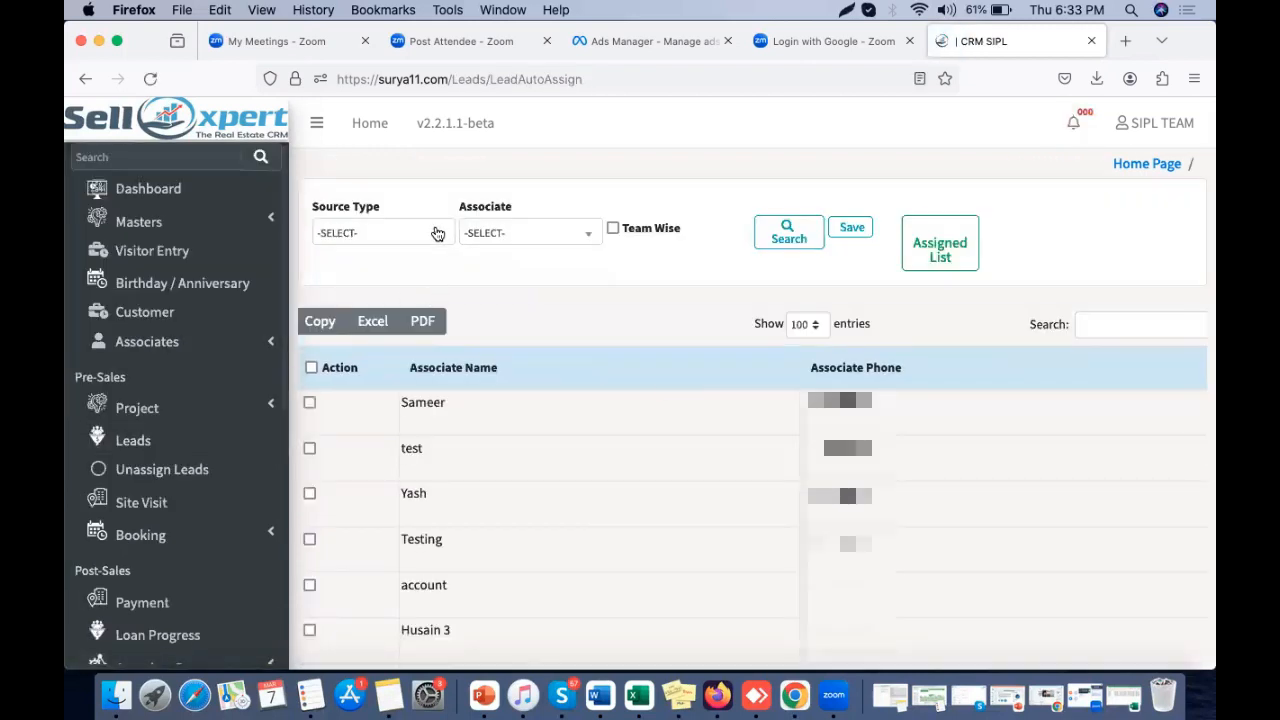
- Set the source type to Facebook, search for the last associate in the list, mark that associate's row and toggle Team Wise
{"action": "left_click", "coordinate": [437, 233]}
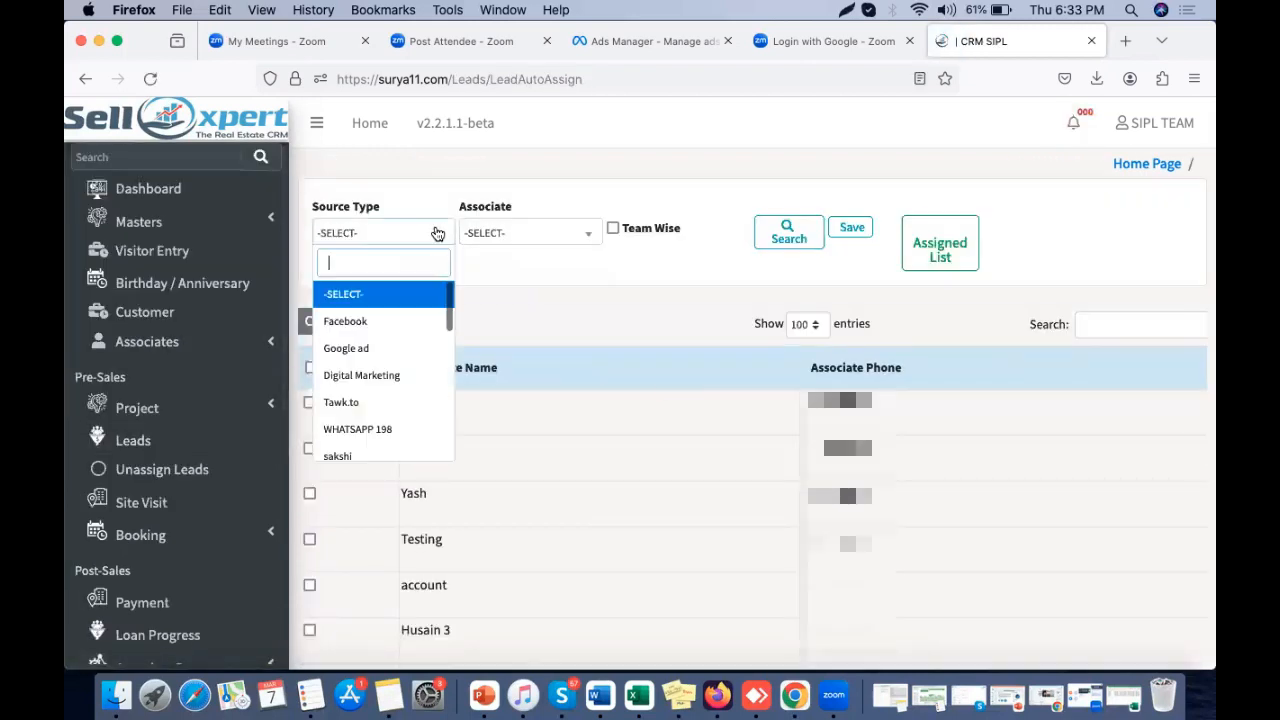
{"action": "left_click", "coordinate": [371, 325]}
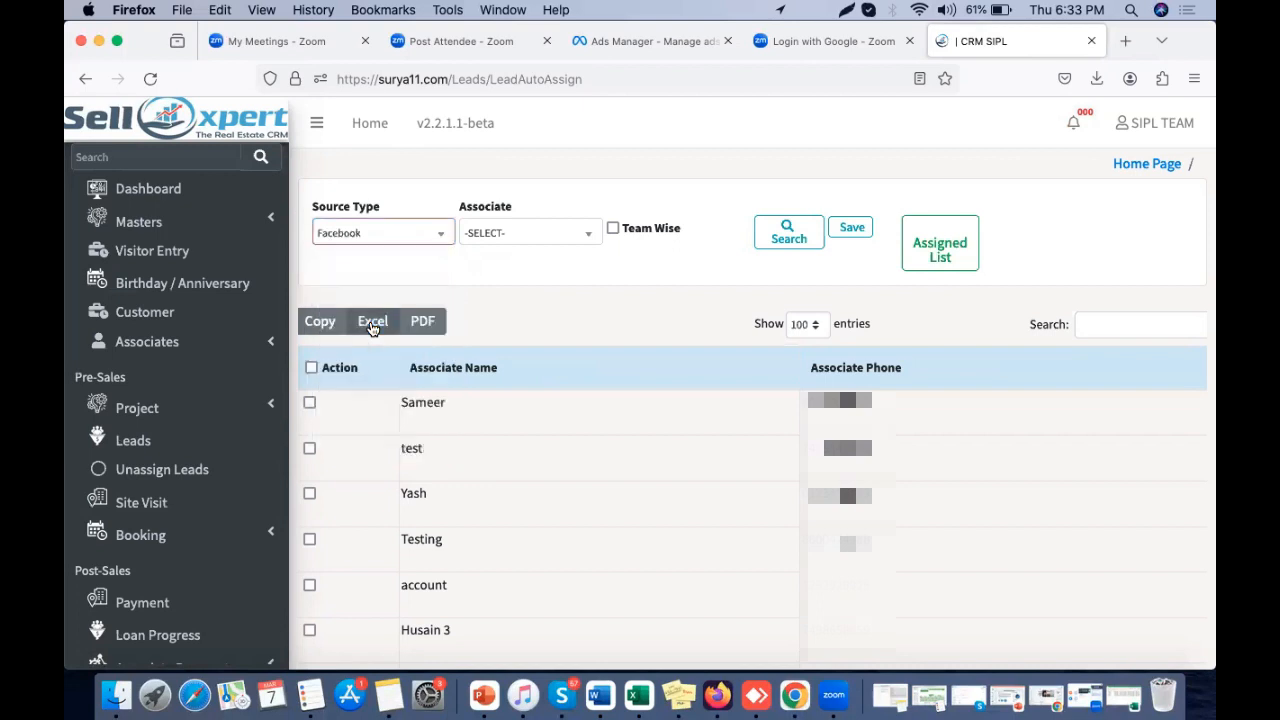
{"action": "left_click", "coordinate": [549, 245]}
{"action": "scroll", "coordinate": [540, 405], "scroll_direction": "down", "scroll_amount": 5}
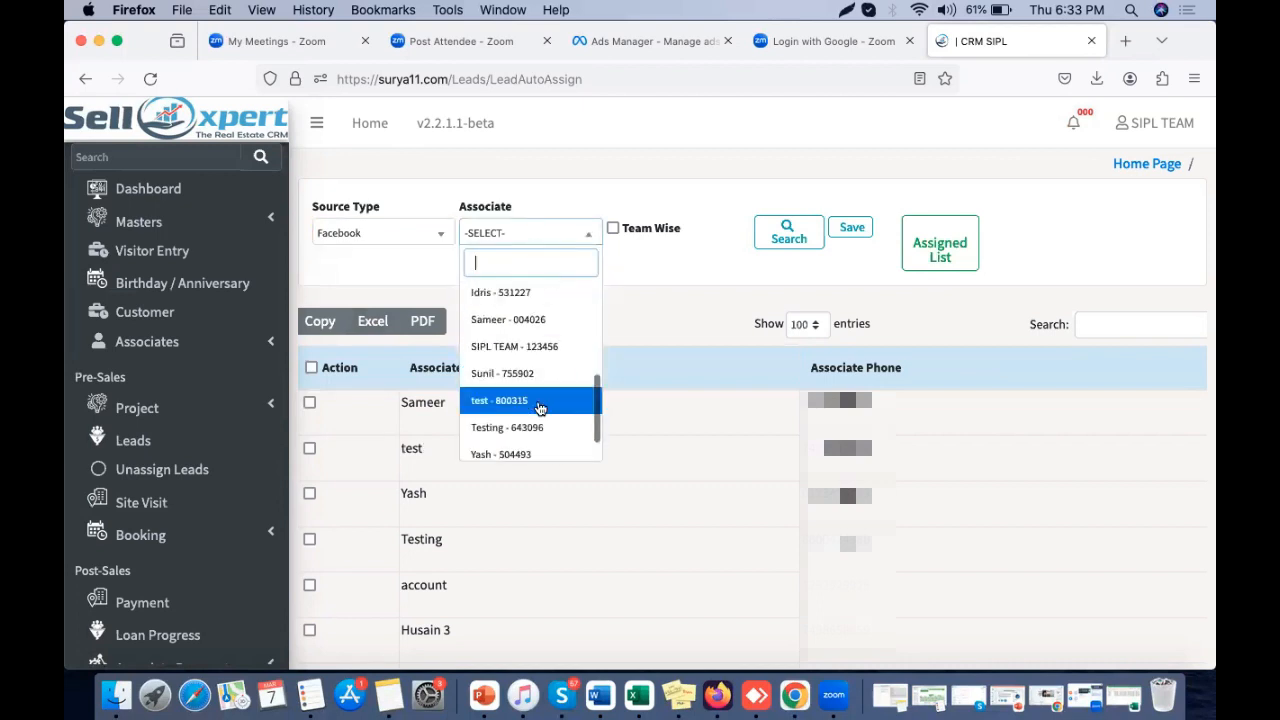
{"action": "scroll", "coordinate": [535, 405], "scroll_direction": "down", "scroll_amount": 2}
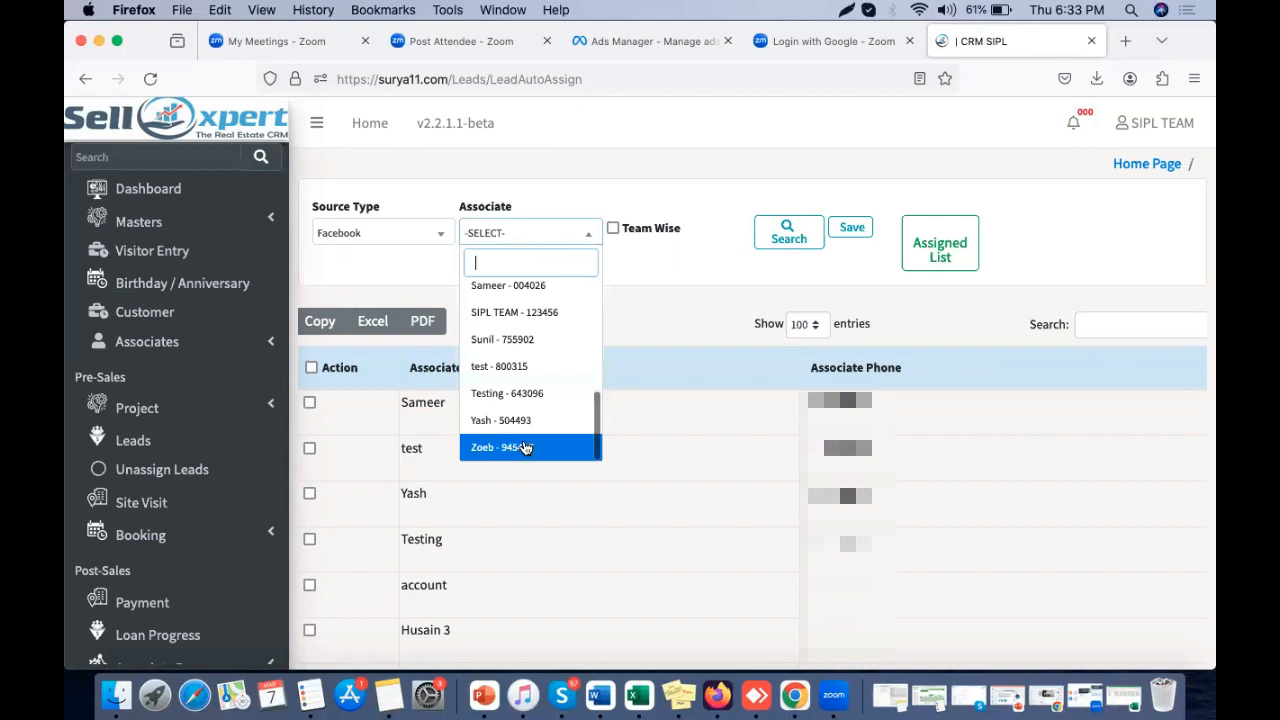
{"action": "left_click", "coordinate": [524, 447]}
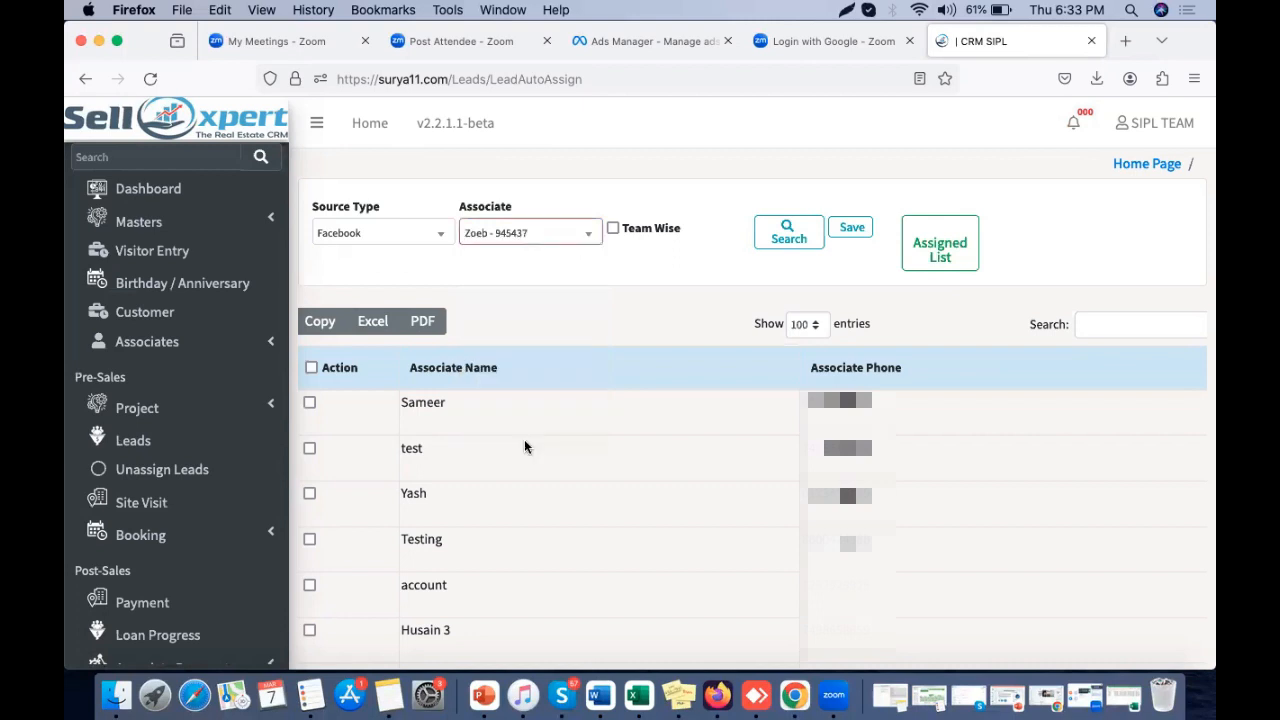
{"action": "left_click", "coordinate": [784, 233]}
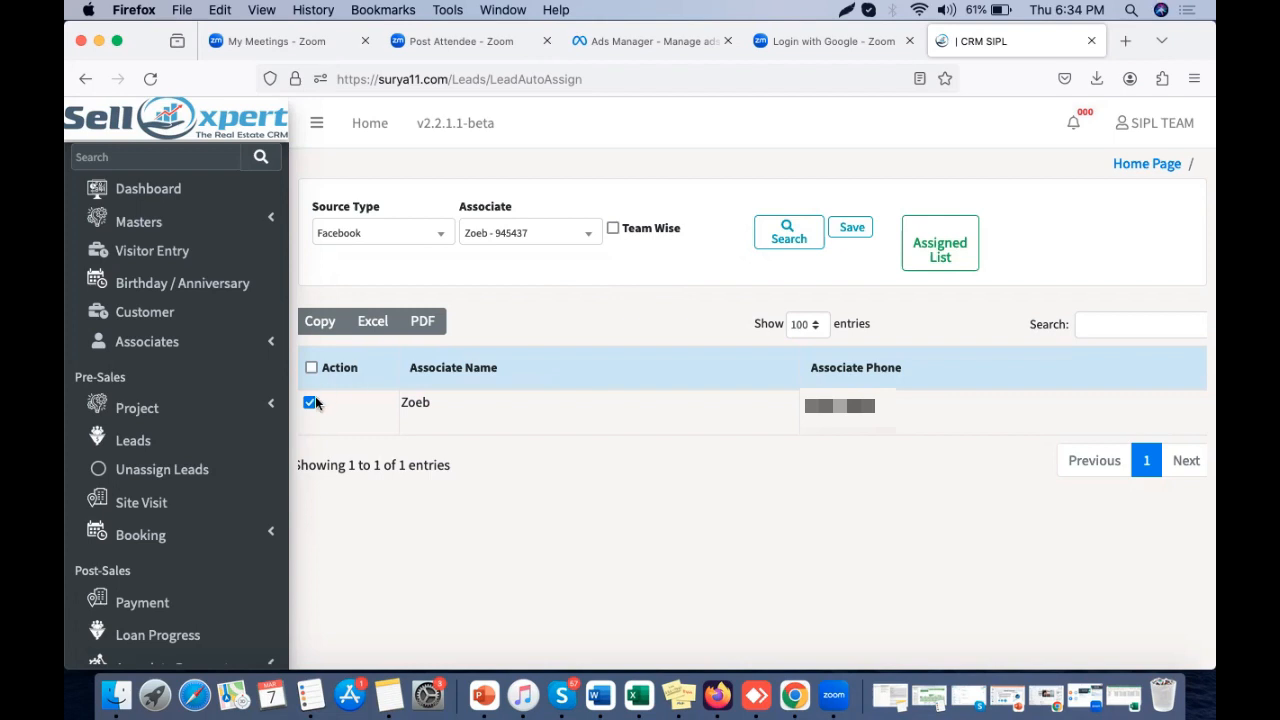
{"action": "left_click", "coordinate": [614, 229]}
- Open the CRM's pre-sales Leads list
{"action": "left_click", "coordinate": [155, 451]}
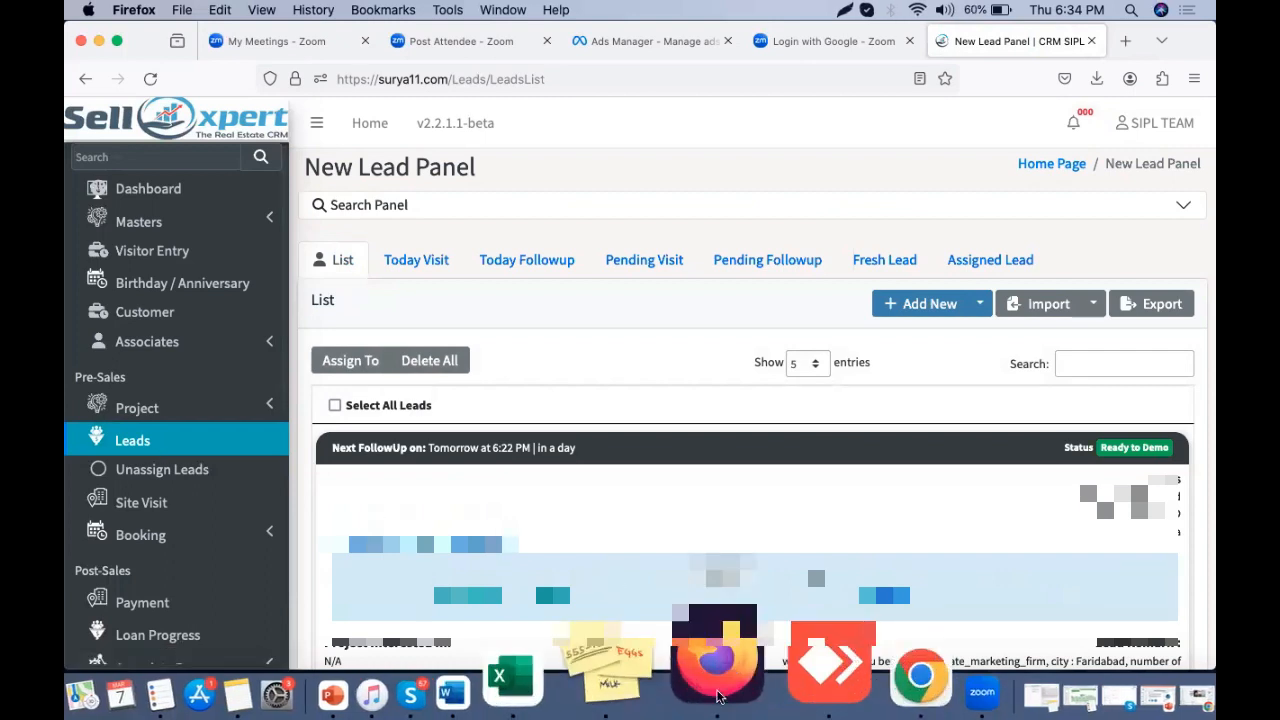
- Open WhatsApp Web in a new browser tab and review the new-lead notification messages in the chat
{"action": "left_click", "coordinate": [1125, 41]}
{"action": "type", "text": "wh"}
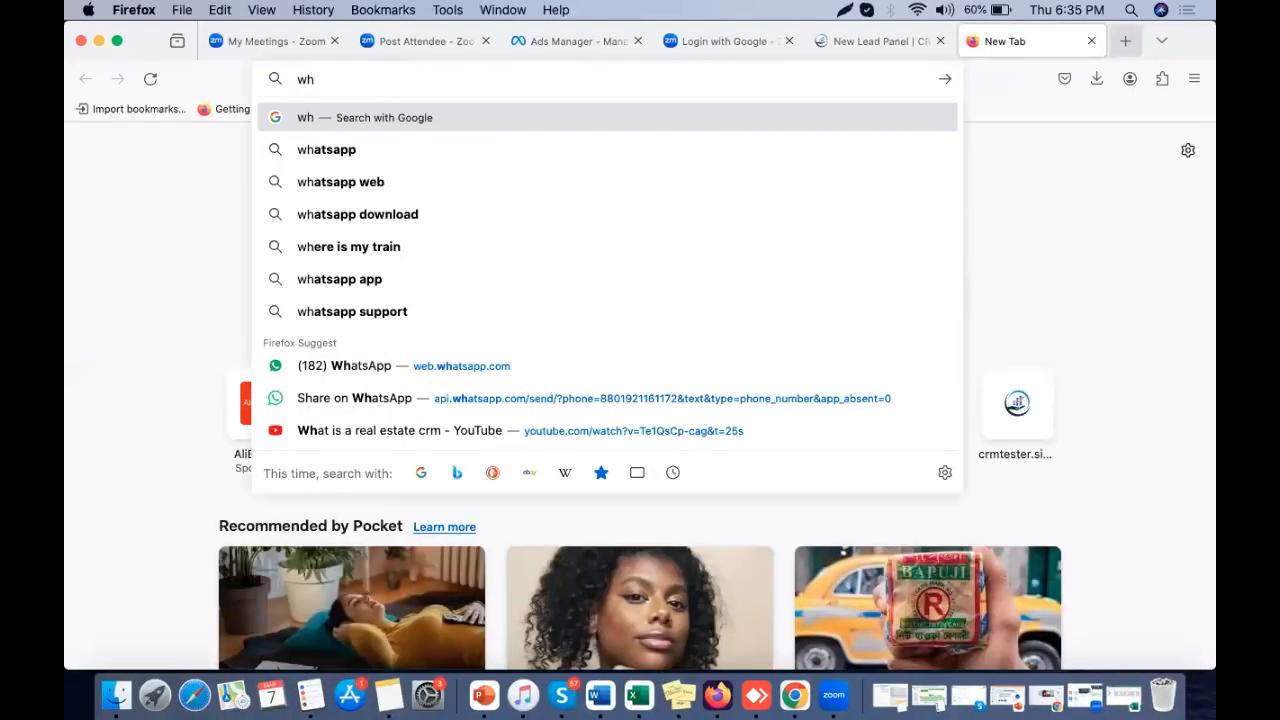
{"action": "key", "text": "BackSpace"}
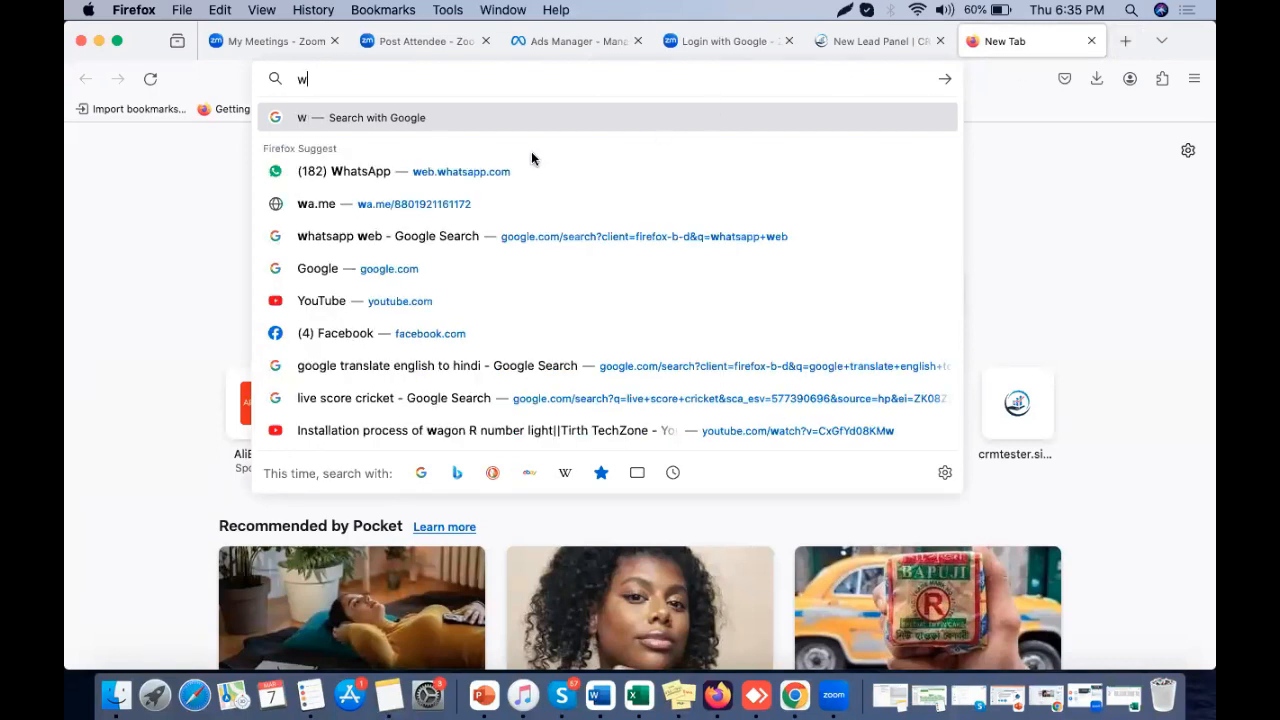
{"action": "left_click", "coordinate": [473, 176]}
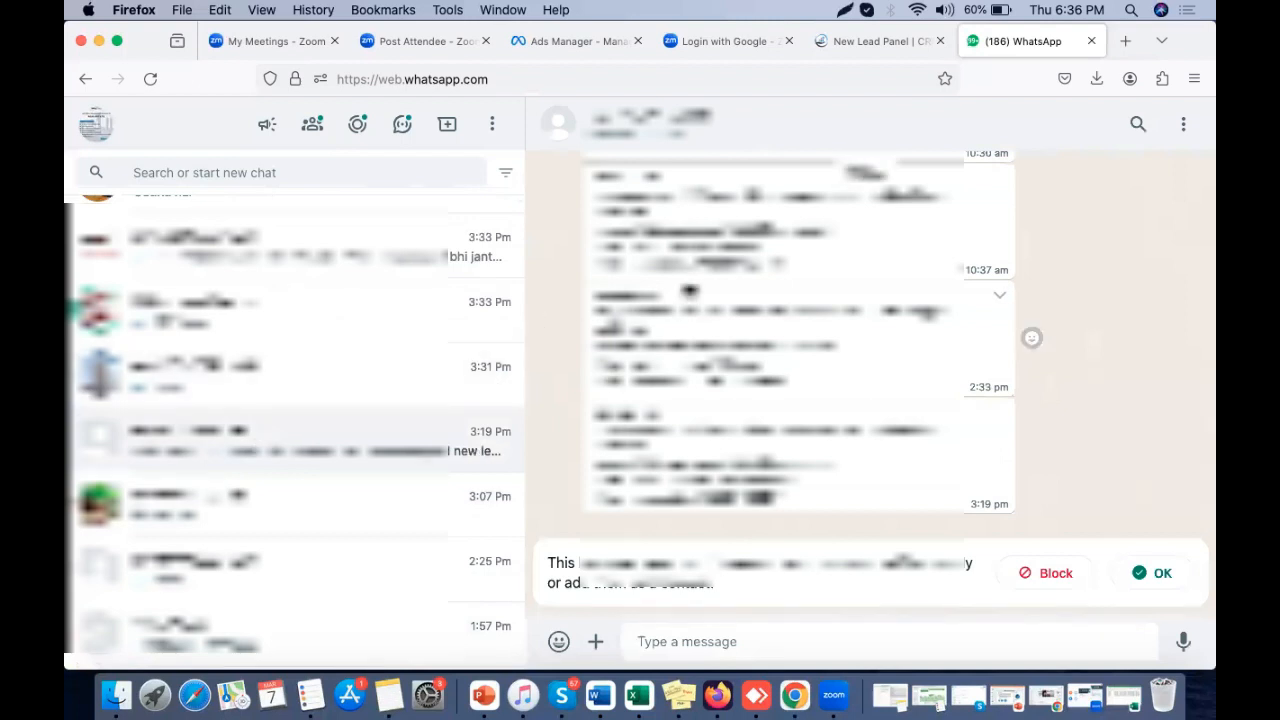
{"action": "scroll", "coordinate": [728, 451], "scroll_direction": "down", "scroll_amount": 1}
{"action": "scroll", "coordinate": [728, 451], "scroll_direction": "up", "scroll_amount": 1}
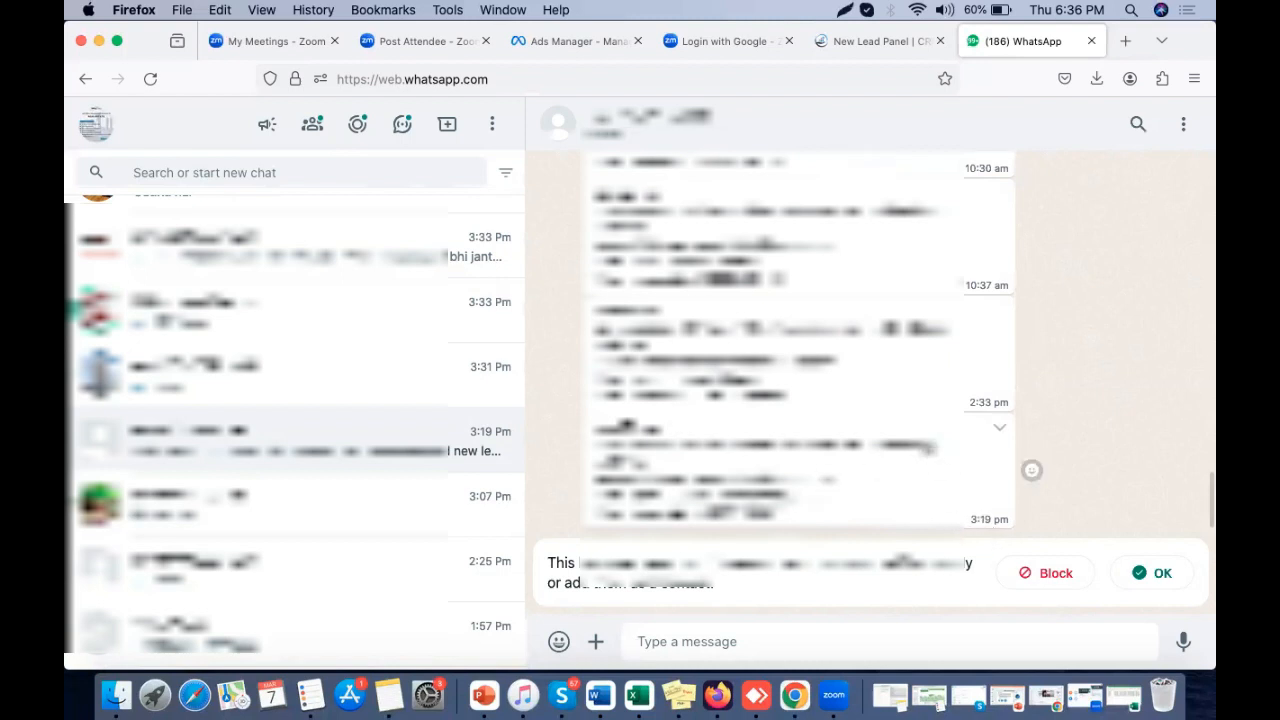
- Review the latest new-lead notification messages in the WhatsApp chat and accept the notice offering to block the sender
{"action": "scroll", "coordinate": [789, 520], "scroll_direction": "up", "scroll_amount": 2}
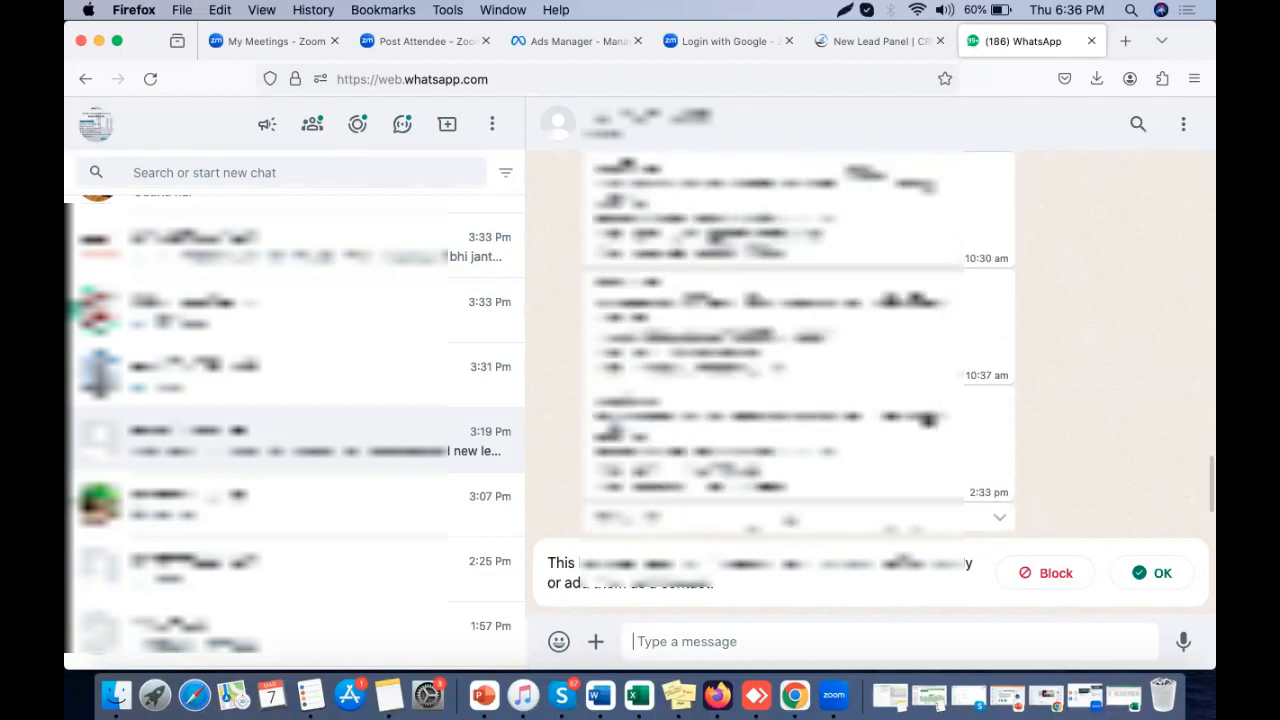
{"action": "scroll", "coordinate": [789, 520], "scroll_direction": "down", "scroll_amount": 2}
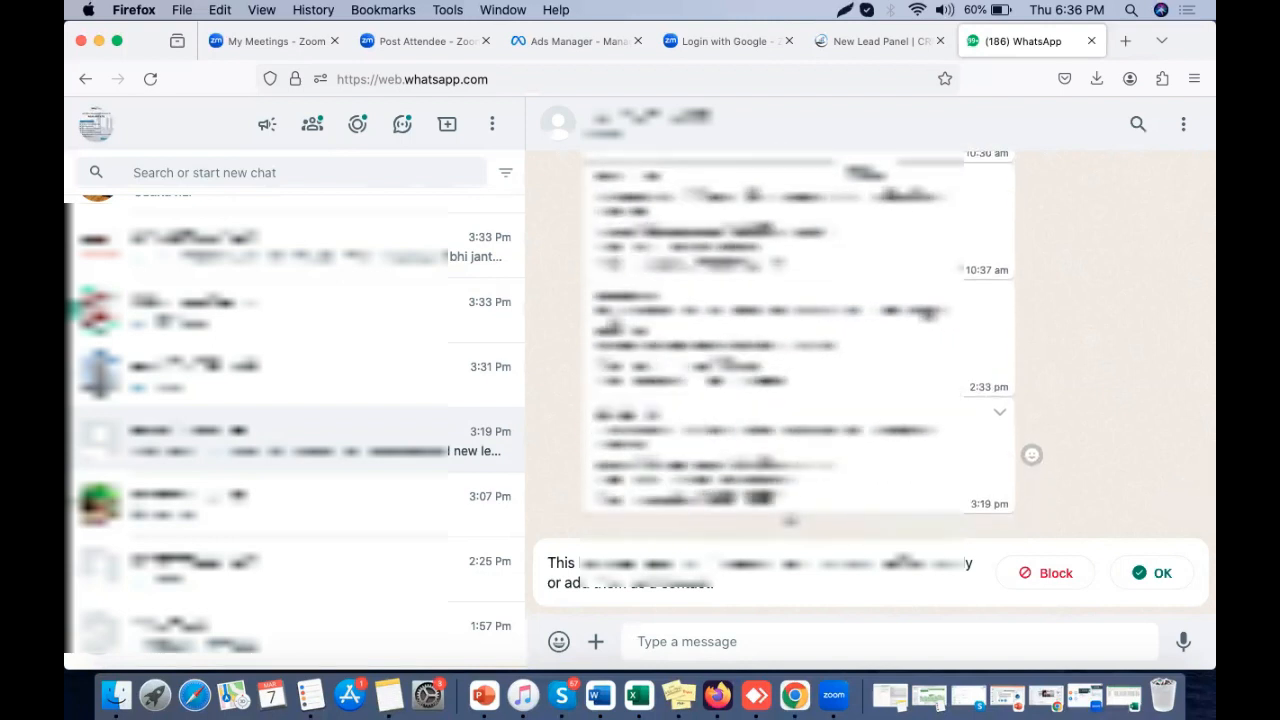
{"action": "left_click", "coordinate": [1155, 573]}
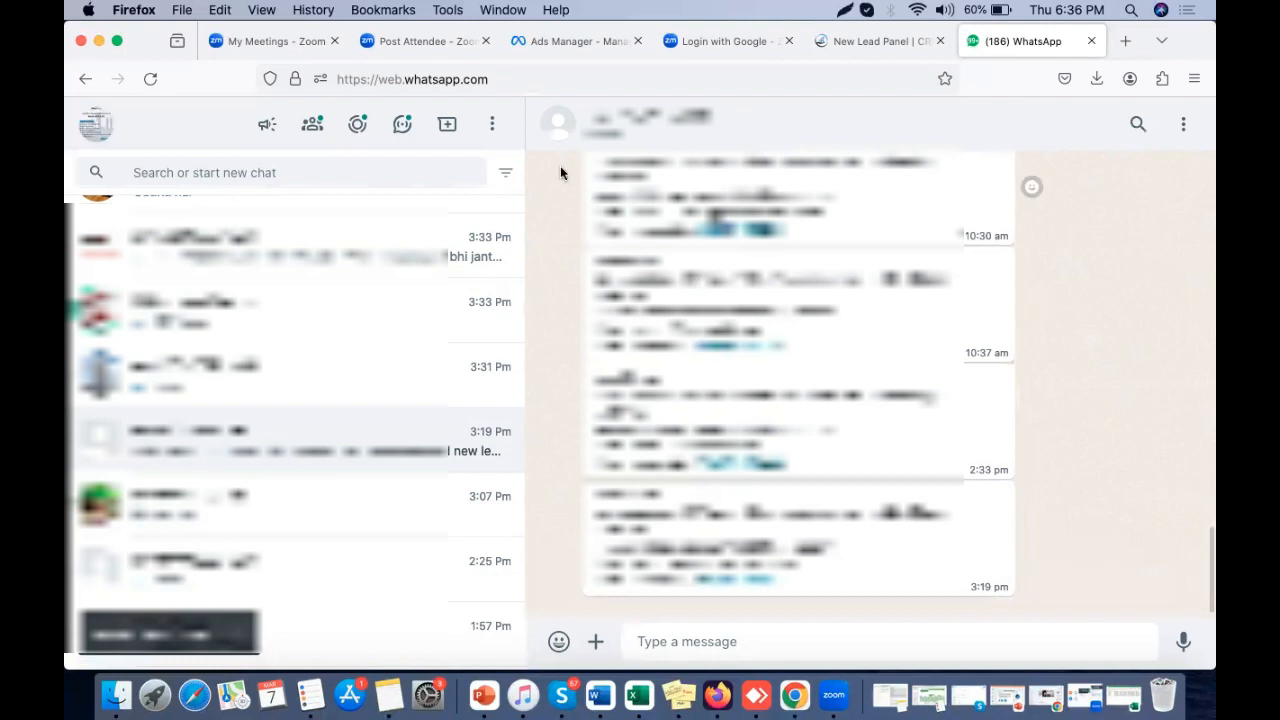
- Return to the SellXpert CRM's New Lead Panel and examine the first lead's source, assigned associate, remark and follow-up details
{"action": "left_click", "coordinate": [97, 41]}
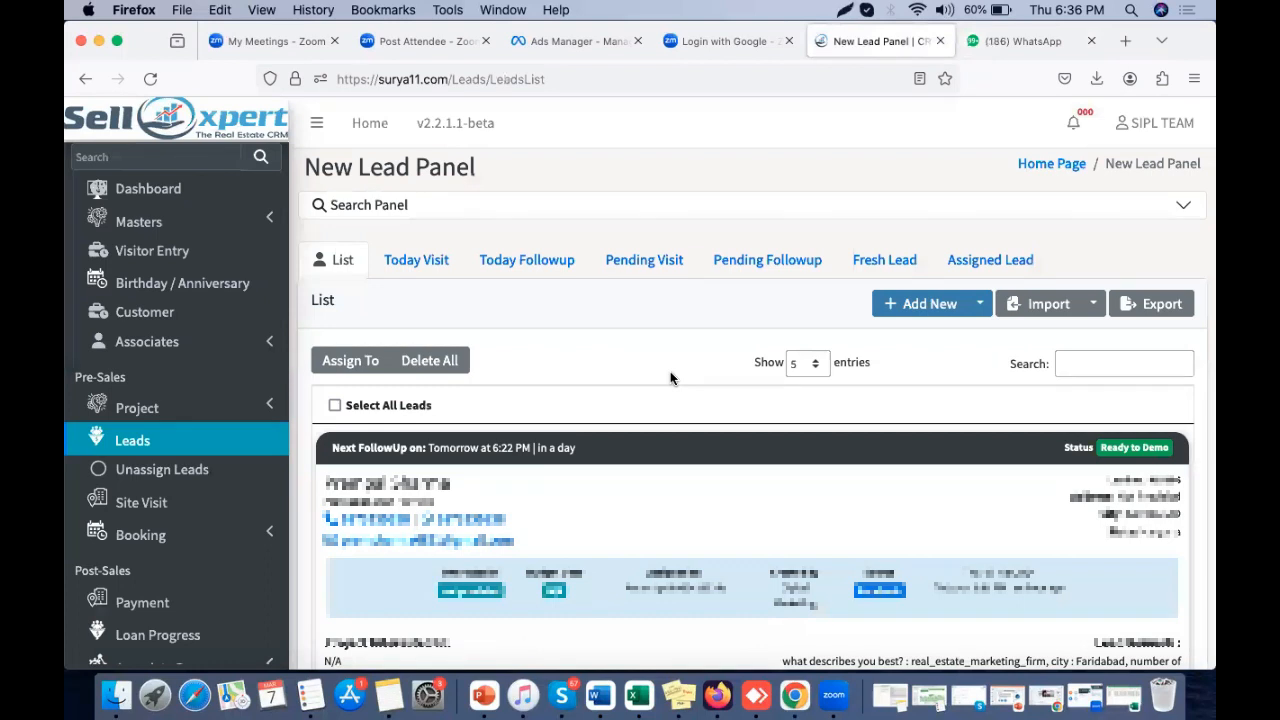
{"action": "scroll", "coordinate": [670, 378], "scroll_direction": "down", "scroll_amount": 2}
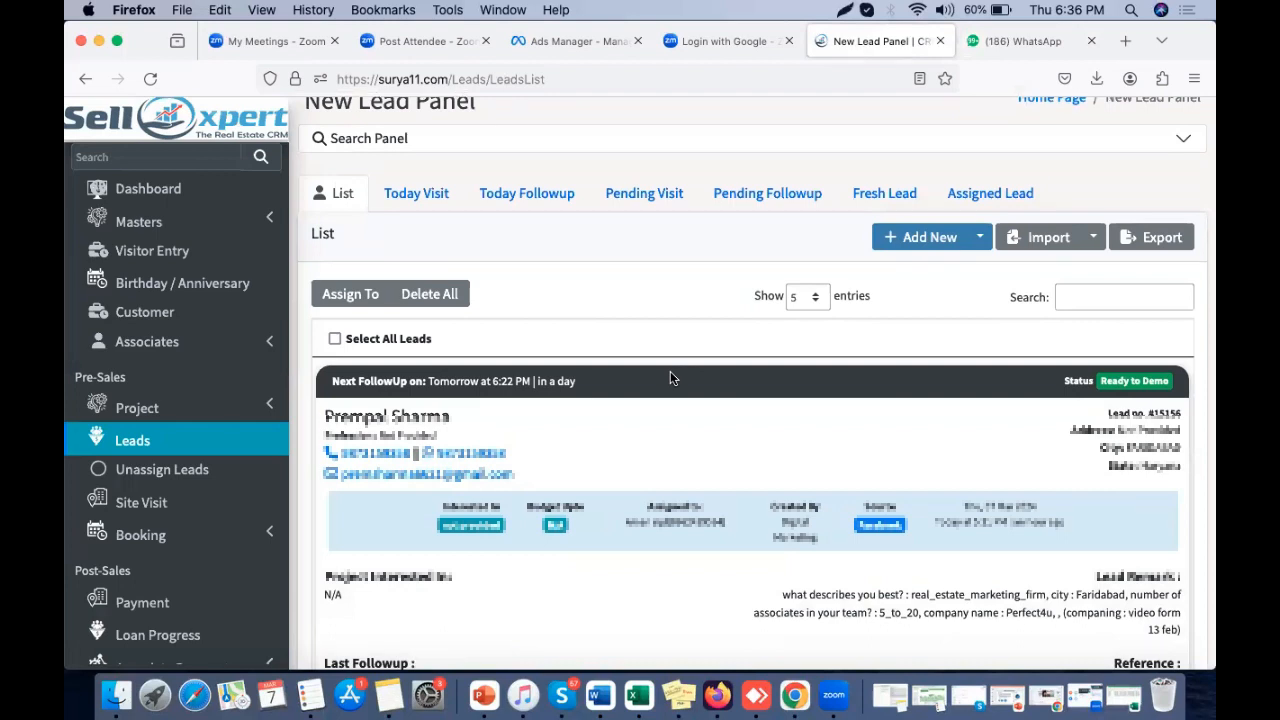
{"action": "scroll", "coordinate": [670, 372], "scroll_direction": "down", "scroll_amount": 4}
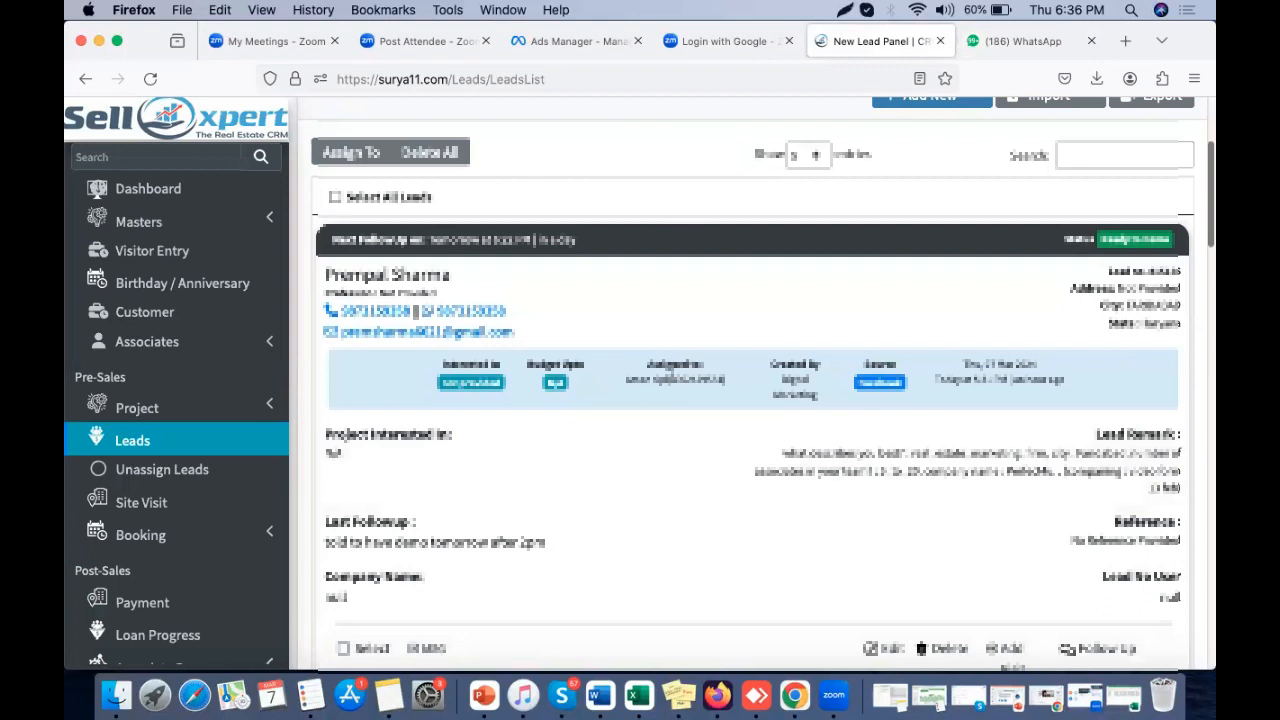
{"action": "scroll", "coordinate": [671, 377], "scroll_direction": "up", "scroll_amount": 1}
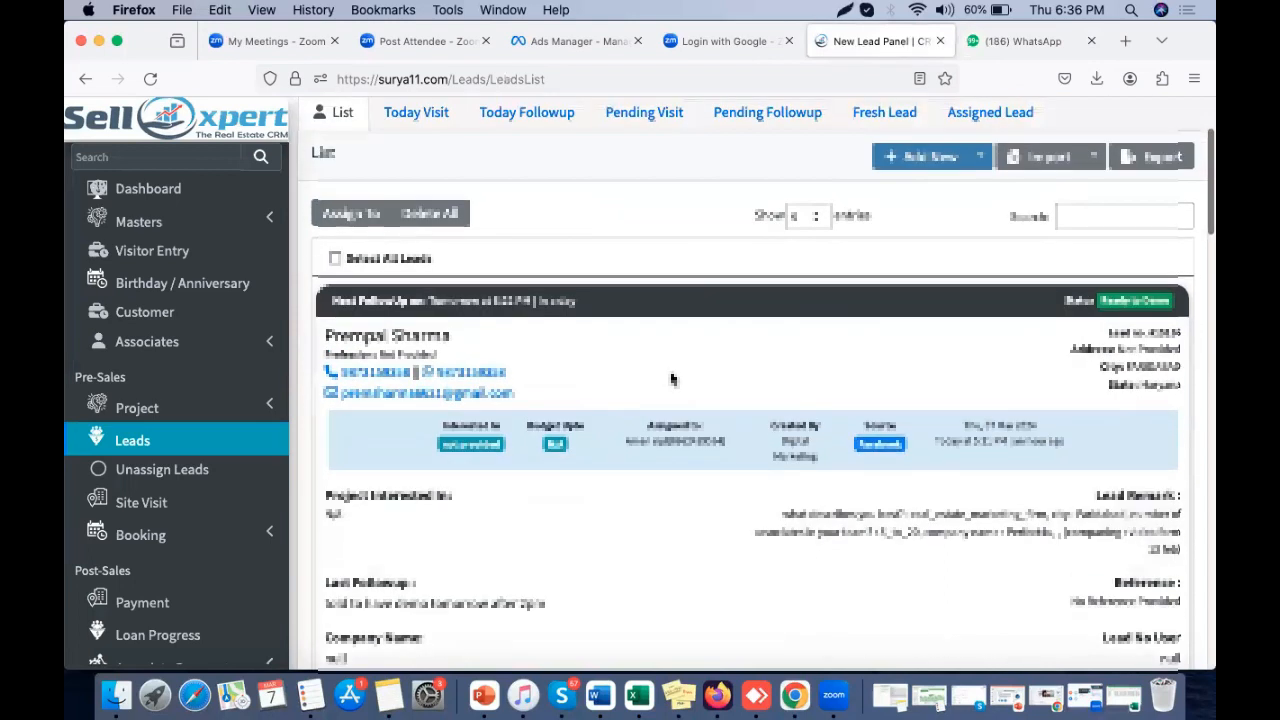
{"action": "scroll", "coordinate": [672, 378], "scroll_direction": "down", "scroll_amount": 2}
{"action": "scroll", "coordinate": [671, 378], "scroll_direction": "down", "scroll_amount": 3}
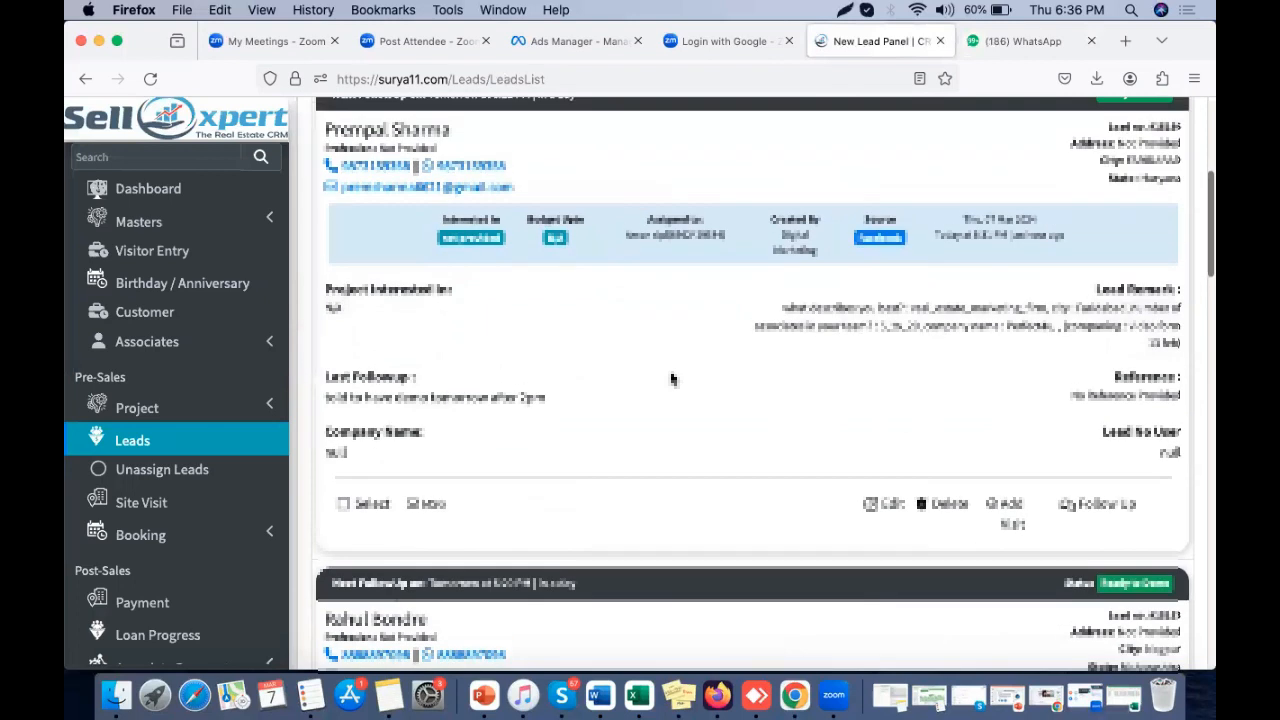
{"action": "scroll", "coordinate": [672, 378], "scroll_direction": "up", "scroll_amount": 1}
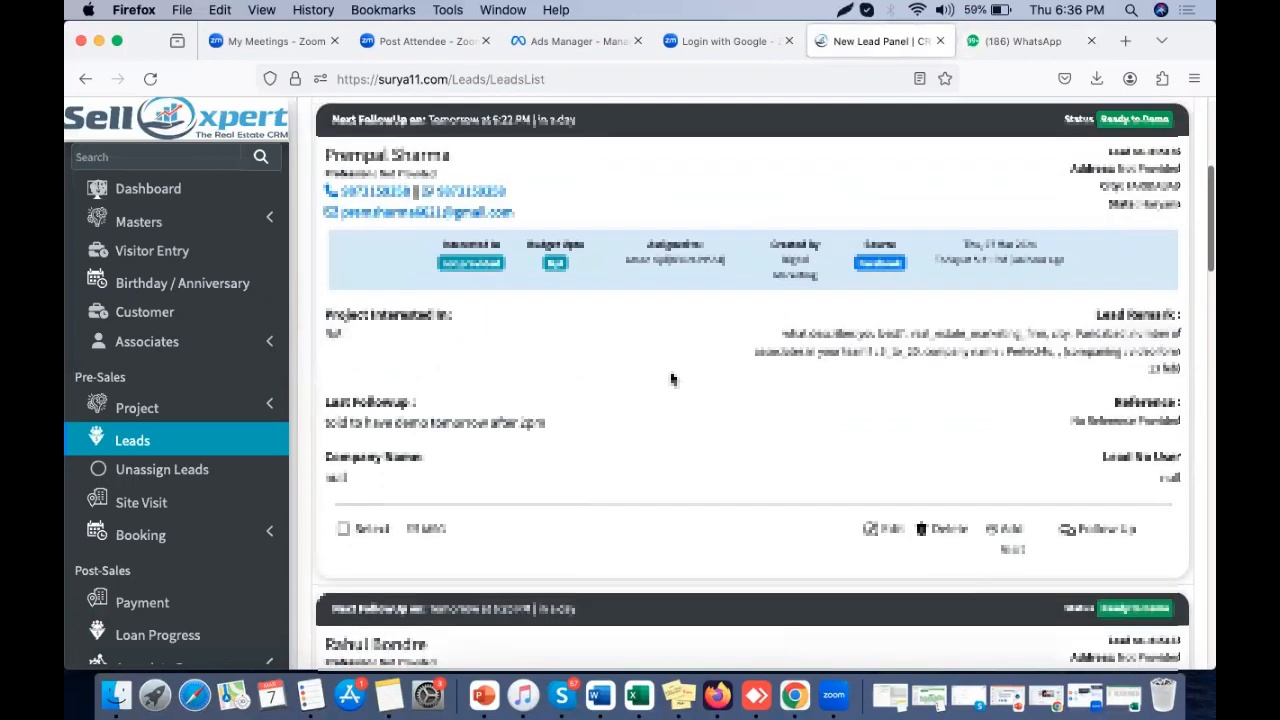